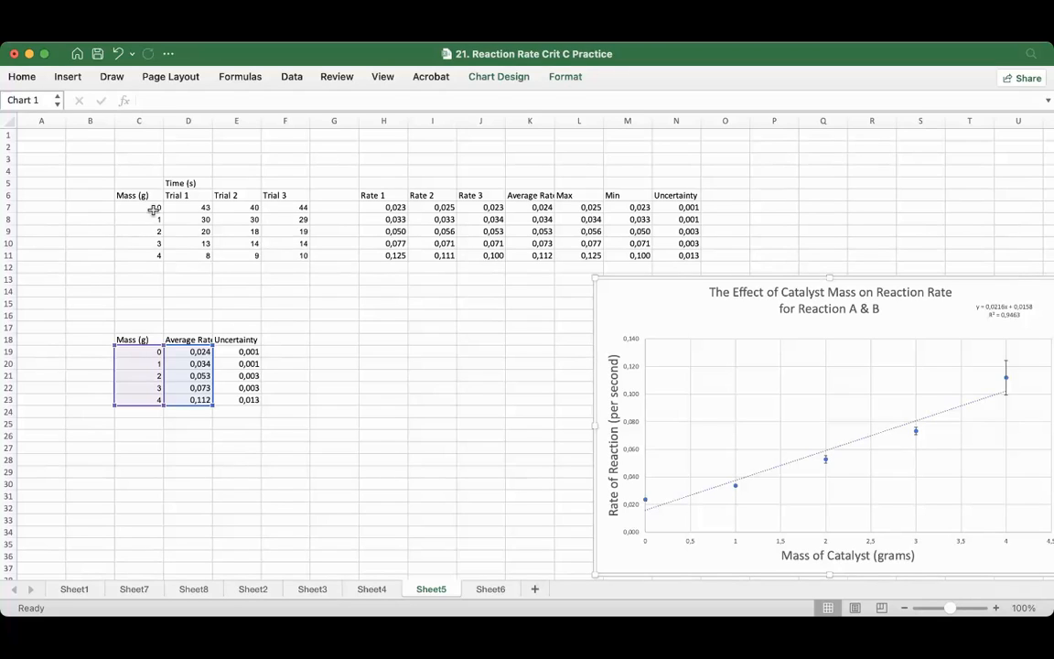
- Examine the Rate 1 to Rate 3 headers, the first row's rate formulas and the AVERAGE formula in K7
left_click_drag(366, 194, 463, 194)
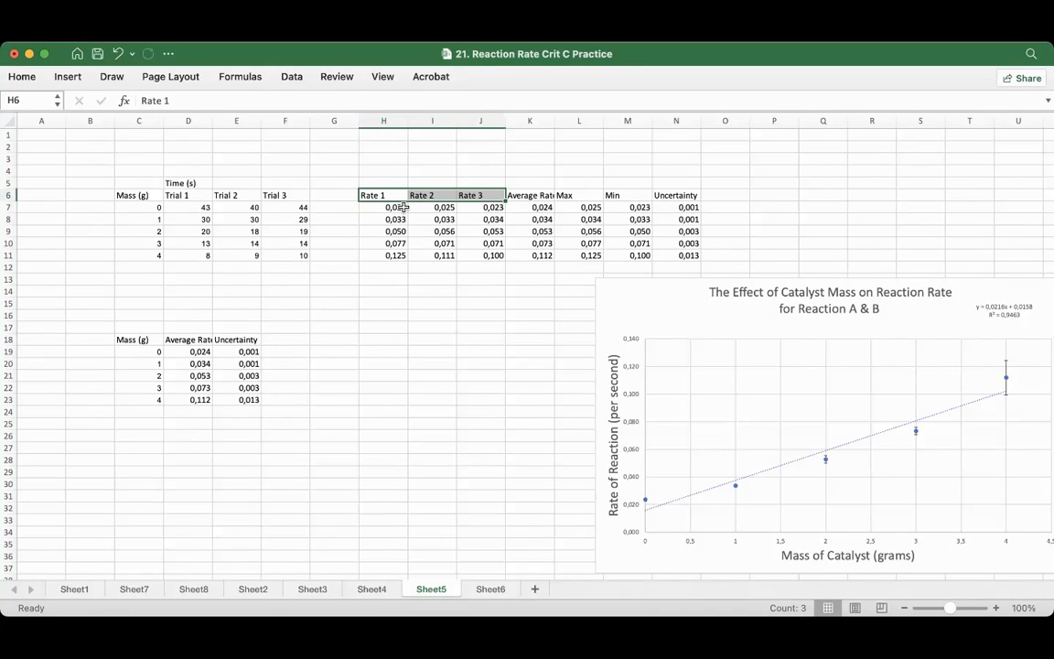
left_click_drag(395, 207, 476, 208)
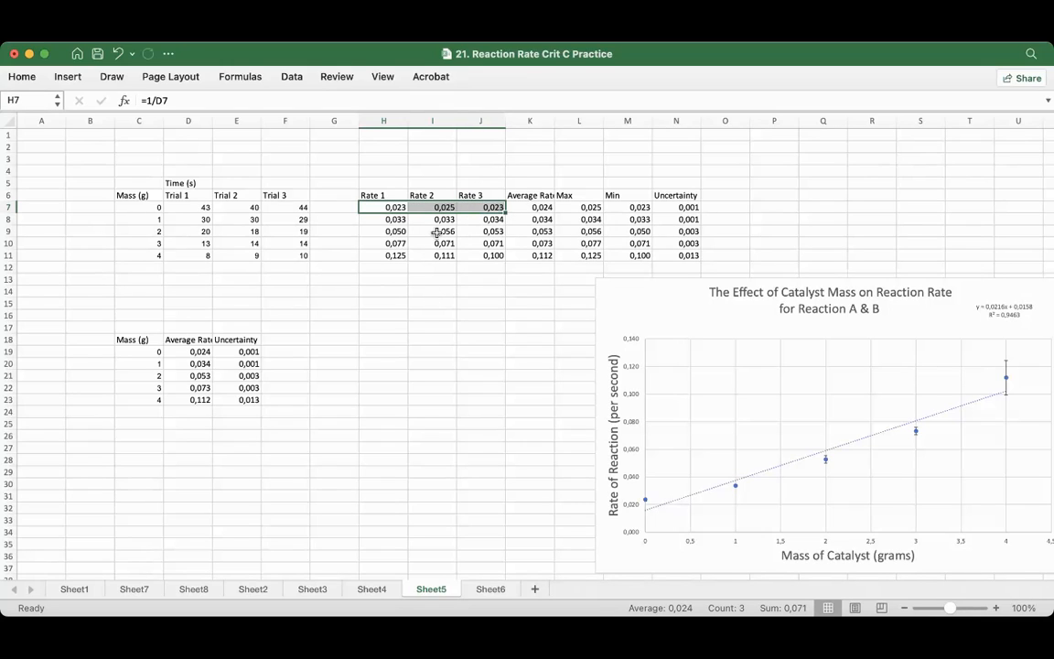
left_click(517, 209)
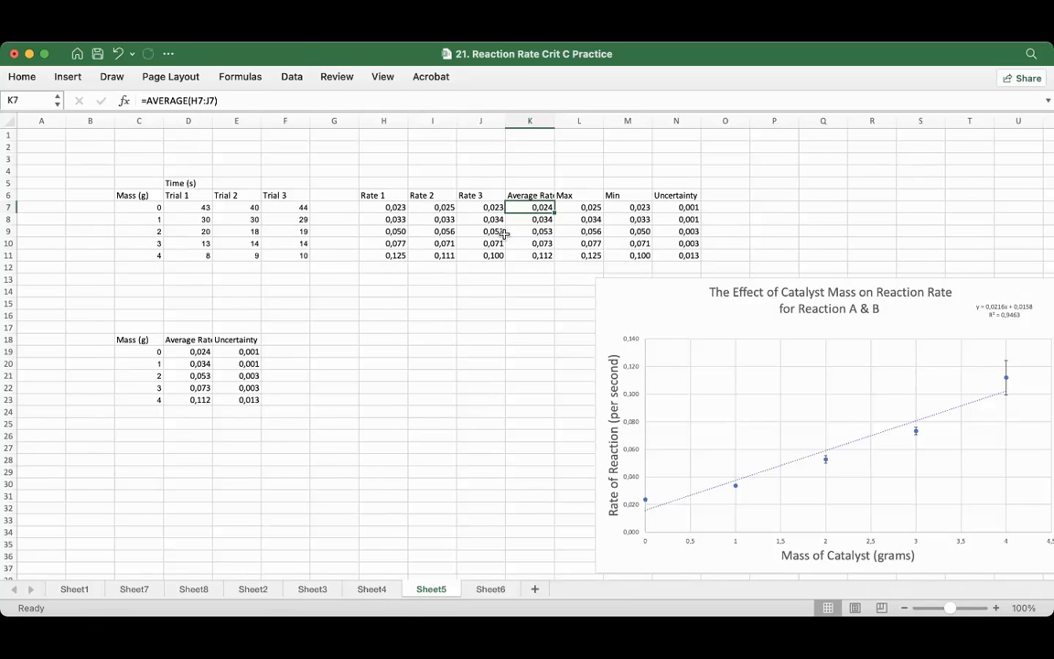
left_click(196, 100)
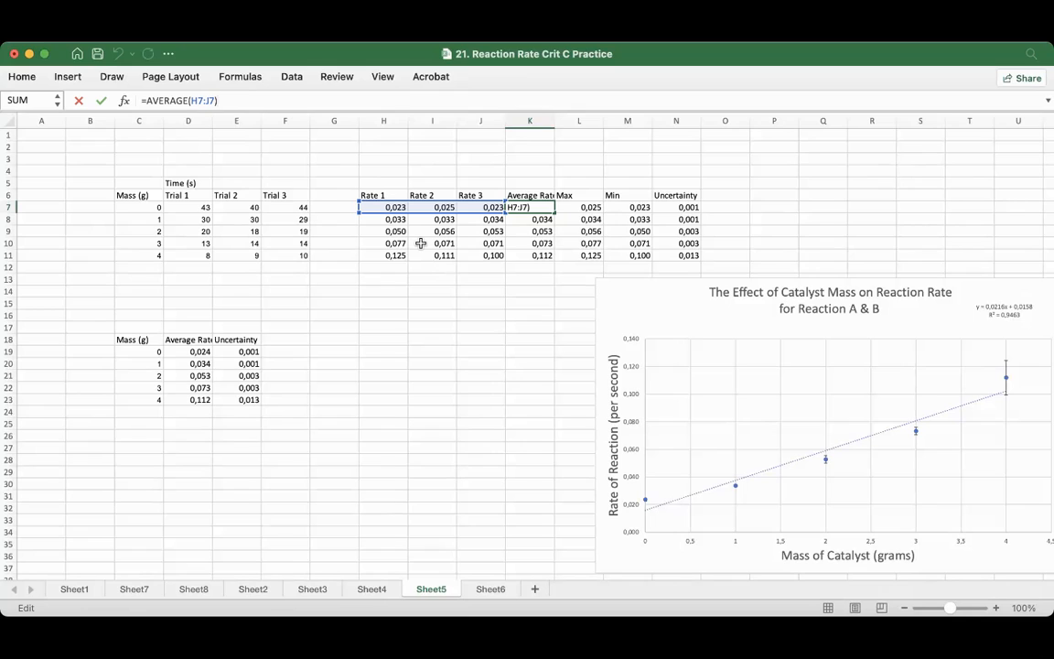
key("Return")
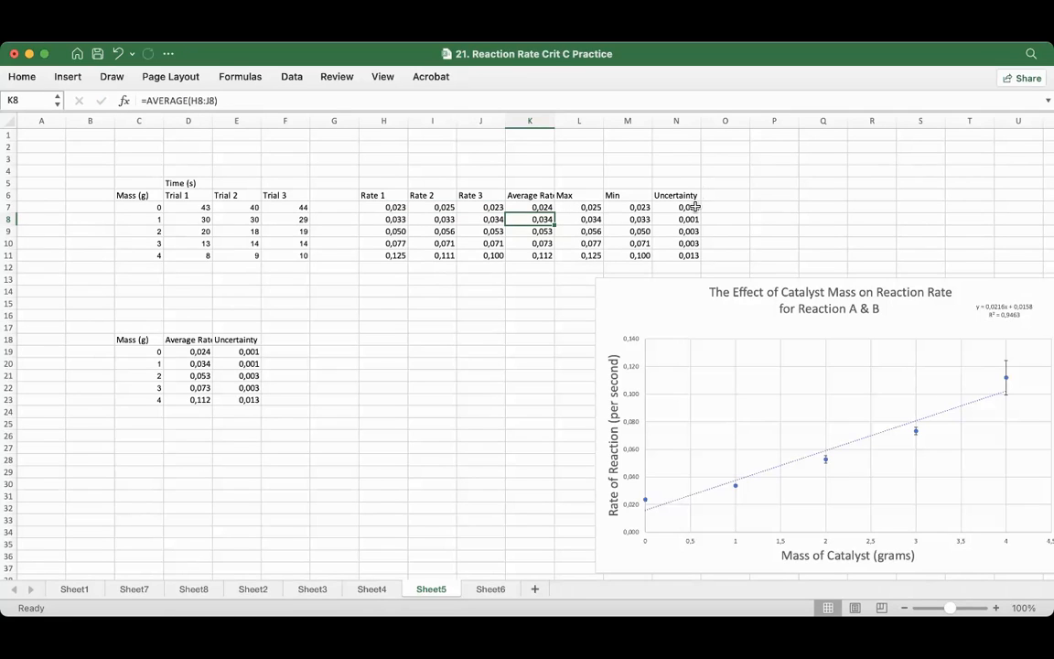
- Examine the MAX, MIN and uncertainty formulas in L7, M7 and N7
left_click(591, 206)
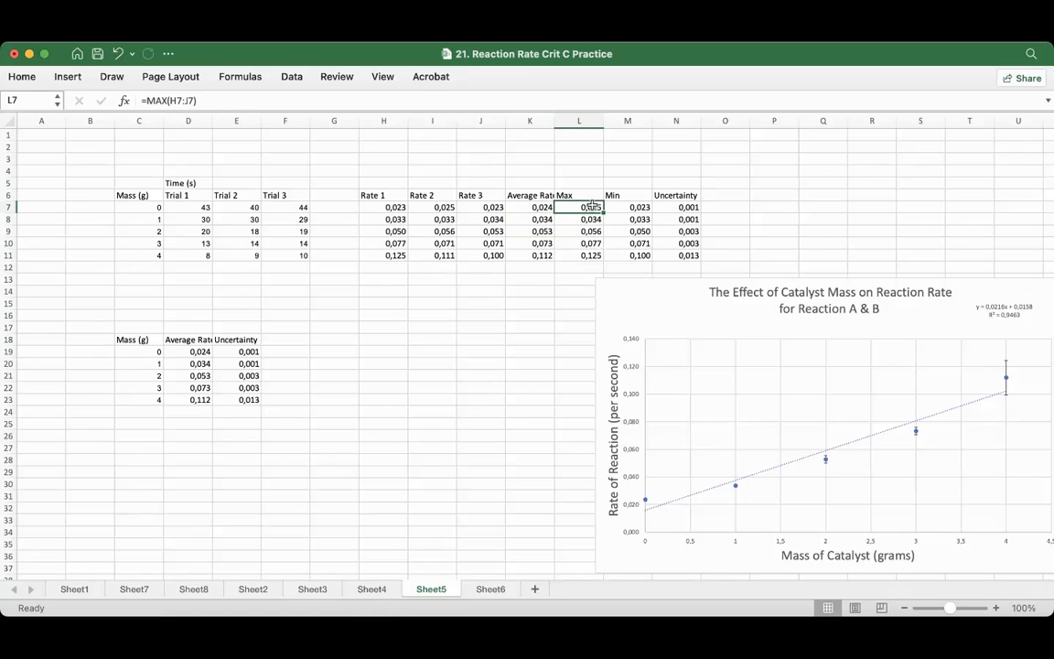
left_click(479, 98)
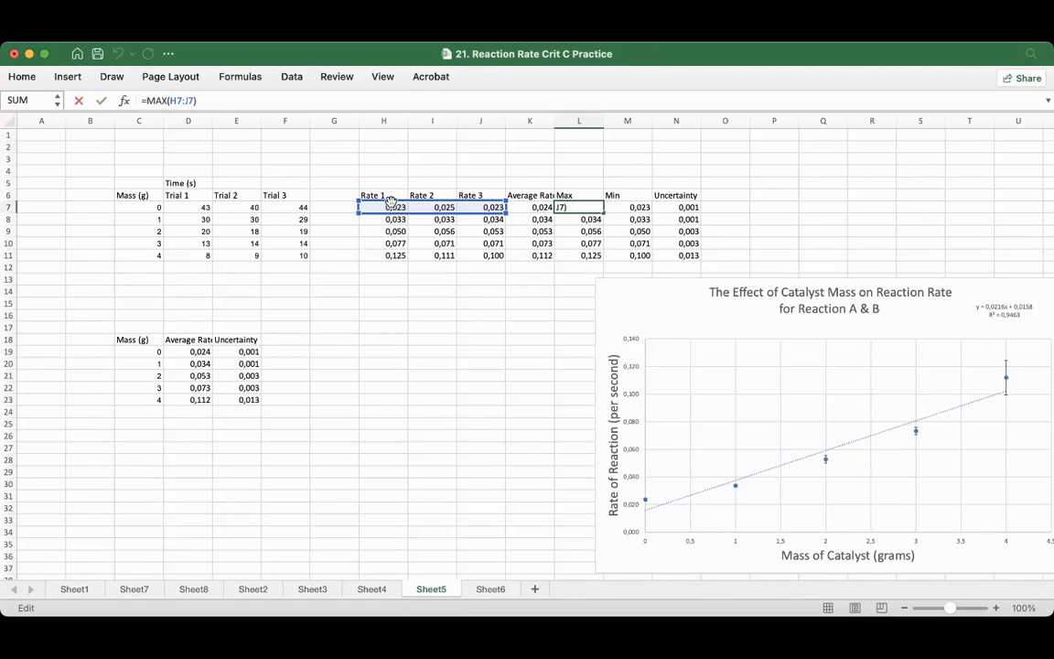
left_click(625, 207)
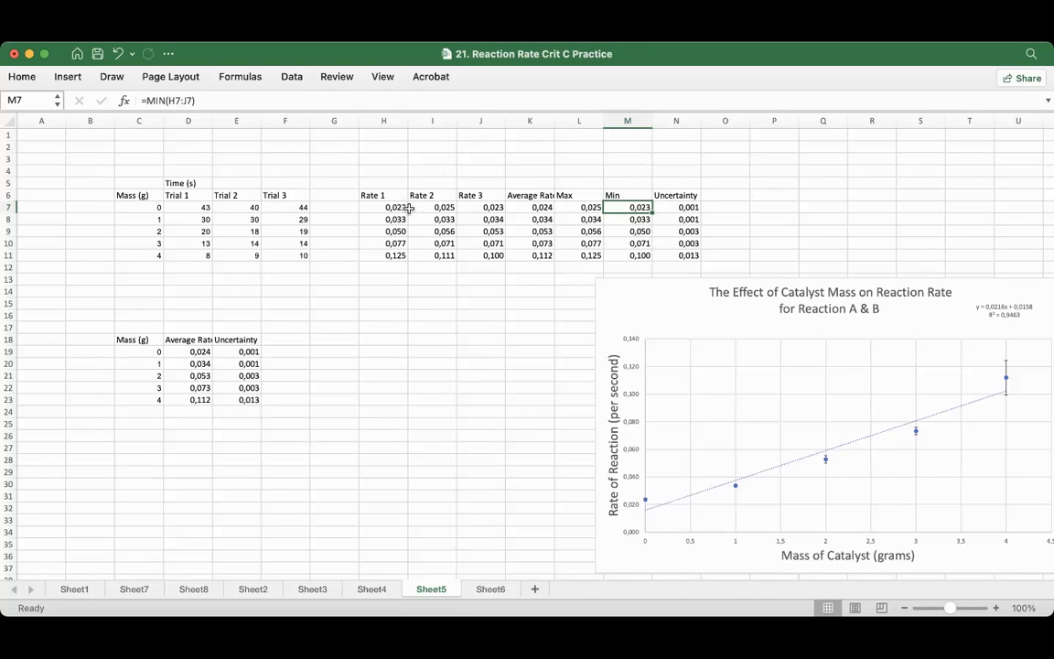
left_click(689, 208)
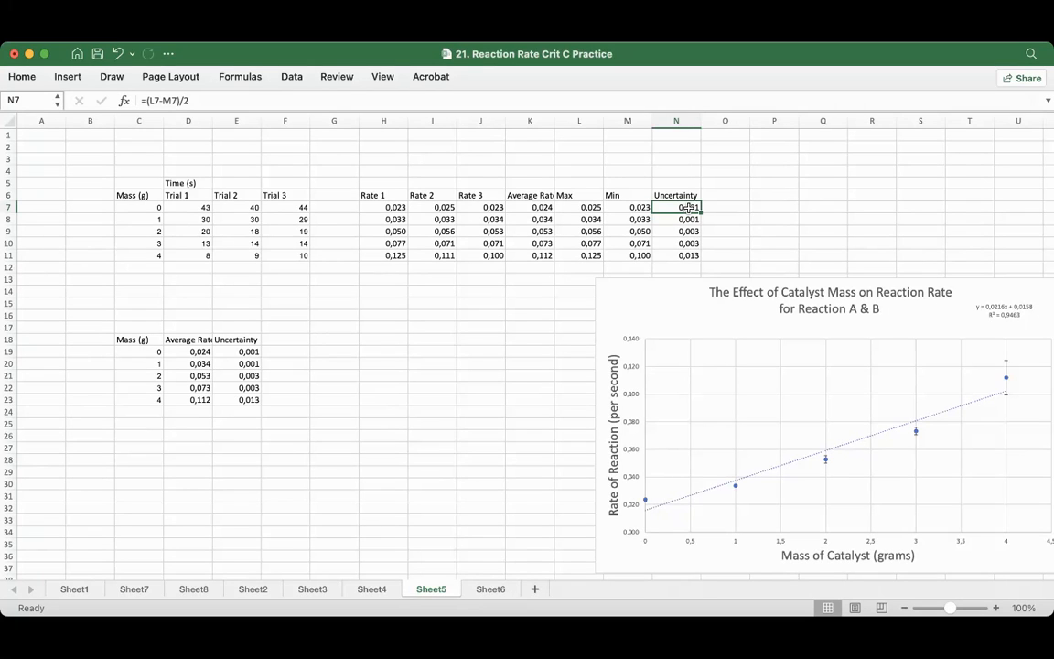
left_click(397, 100)
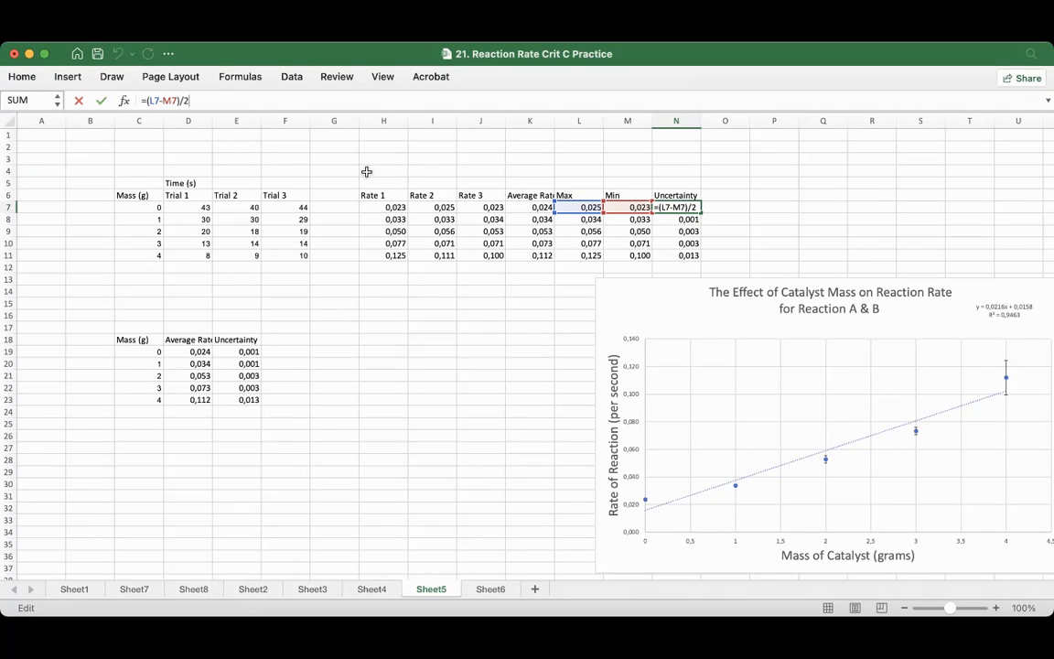
left_click(176, 103)
key("Return")
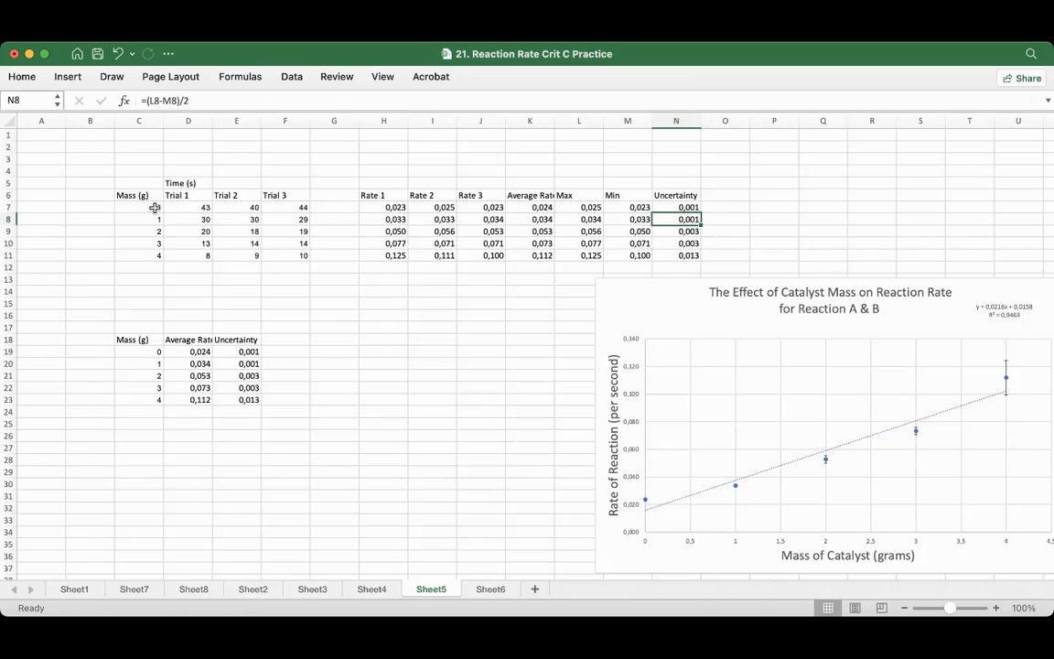
- Review the mass, average rate and uncertainty columns in rows 7 to 11 and the summary table in C18:E23
left_click_drag(156, 207, 155, 255)
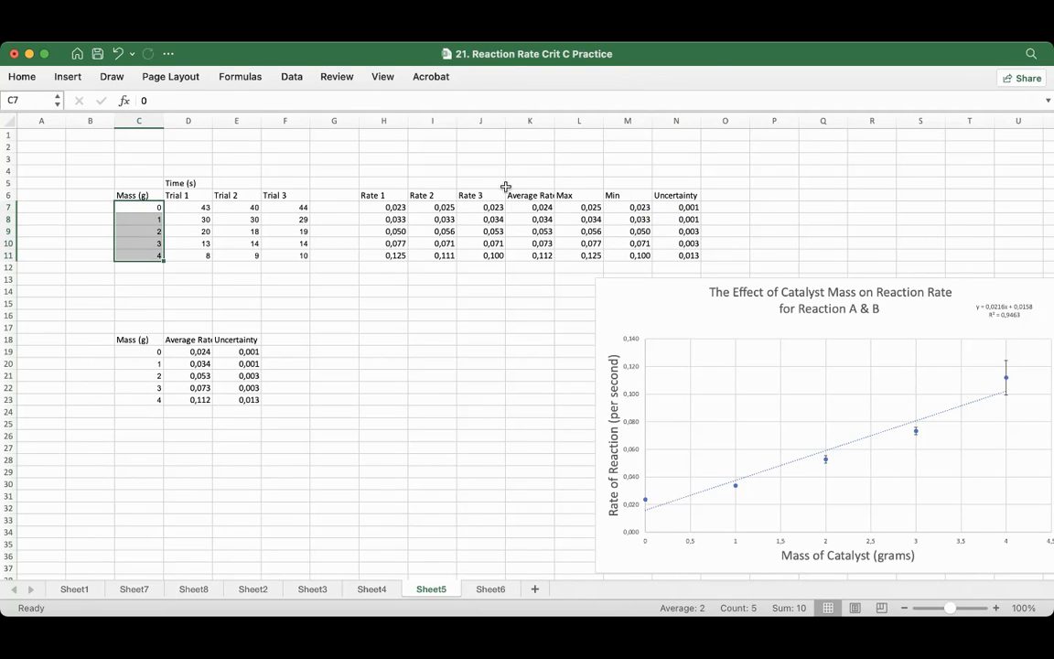
left_click_drag(539, 207, 530, 258)
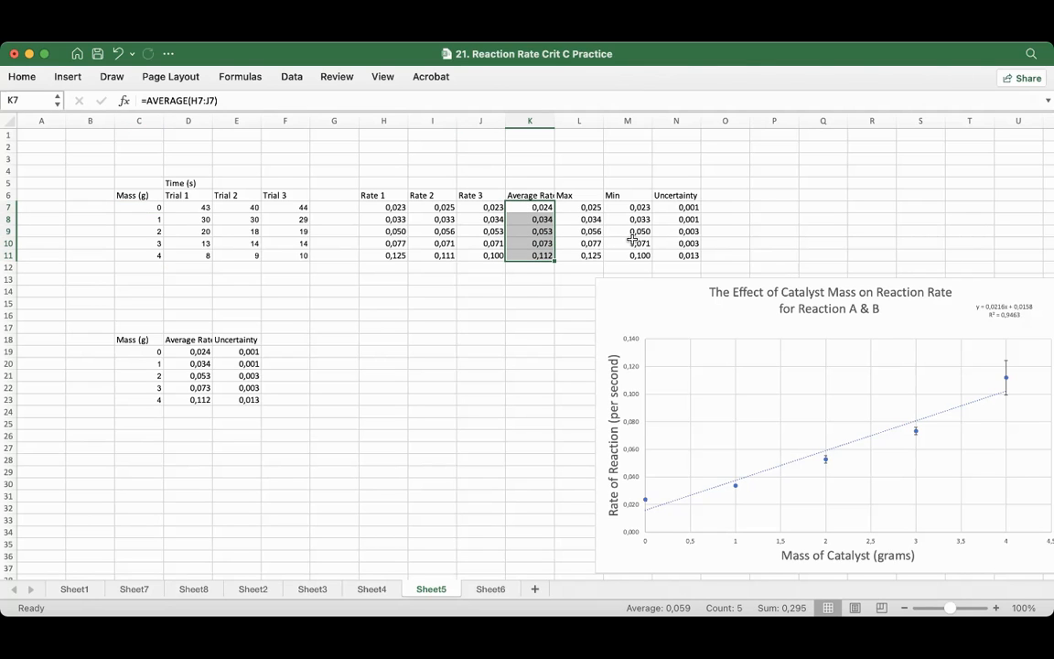
left_click_drag(684, 208, 677, 251)
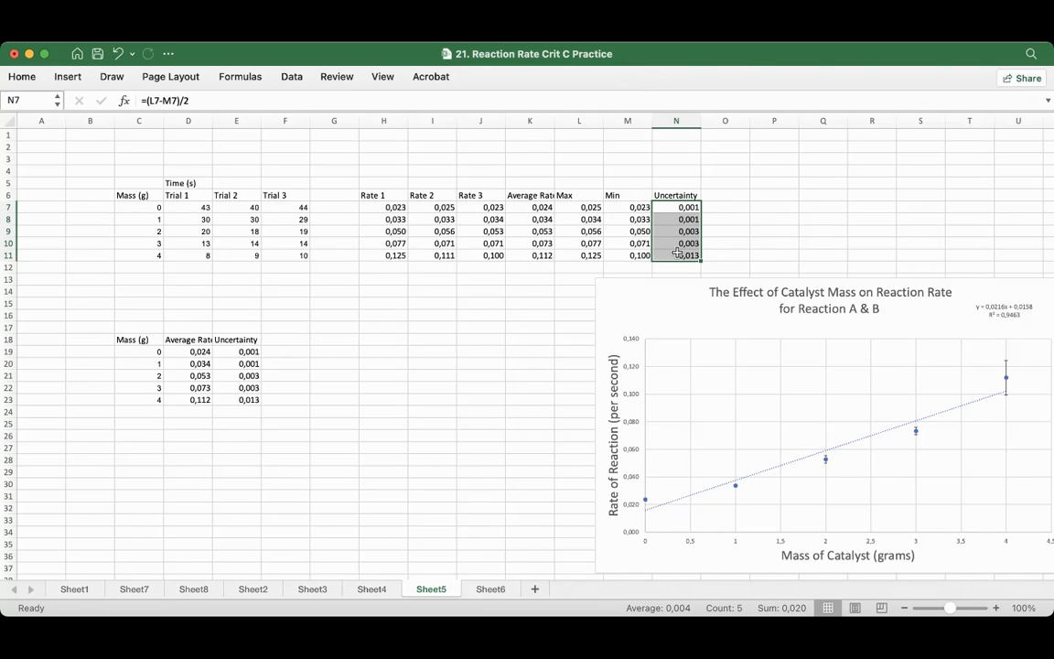
scroll(363, 350, "down", 2)
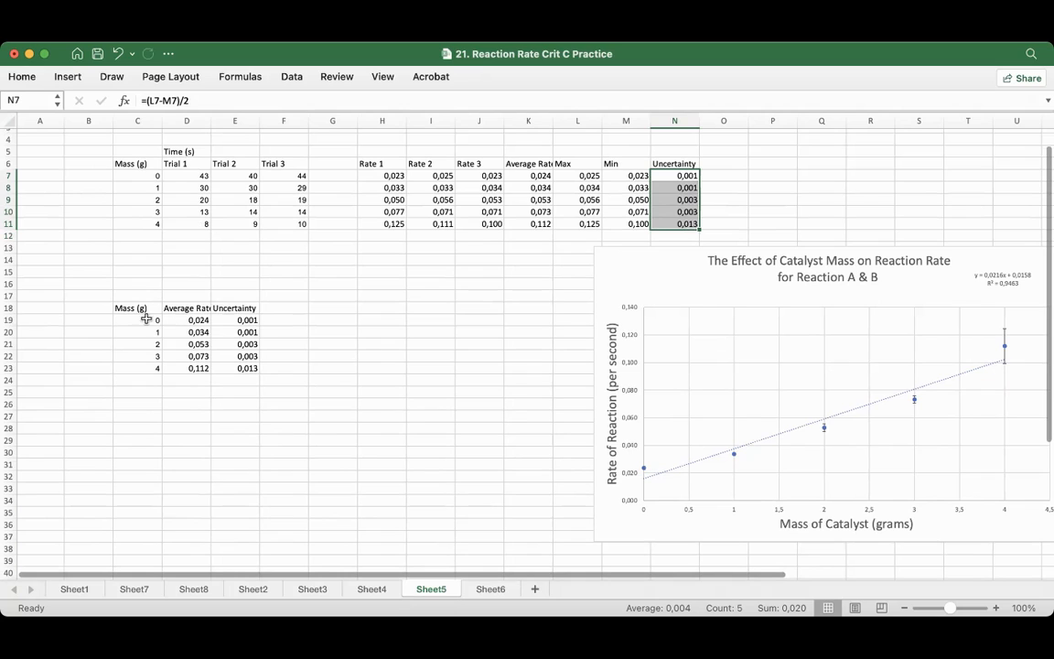
left_click_drag(129, 308, 242, 368)
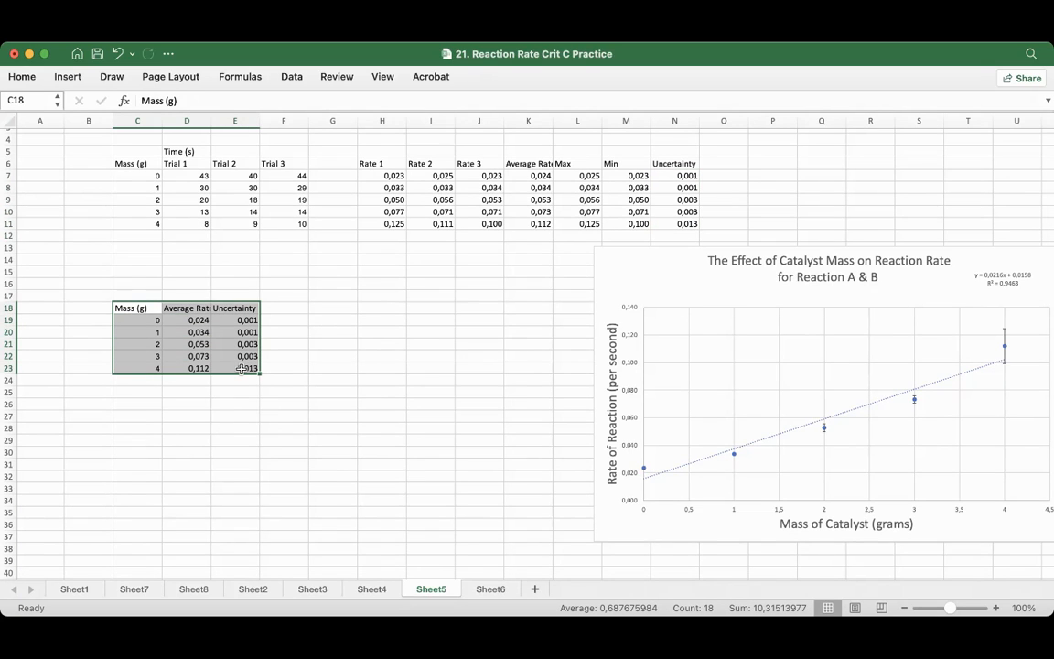
left_click(166, 392)
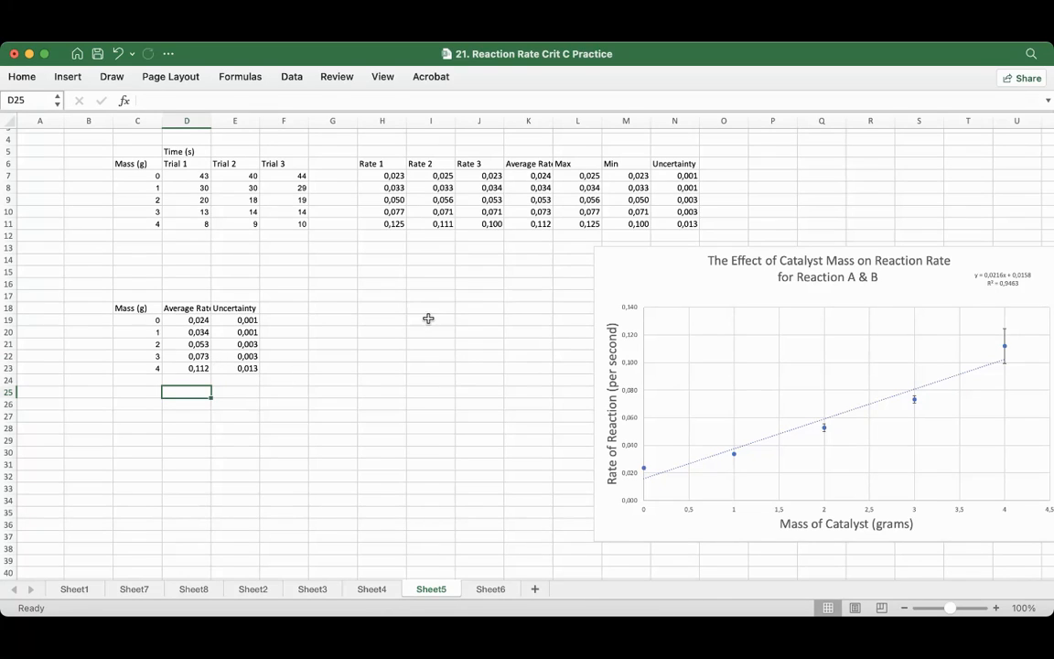
- Insert a markers-only scatter chart of the mass and average rate data in C19:D23 and place it beside the summary table
left_click_drag(139, 320, 170, 367)
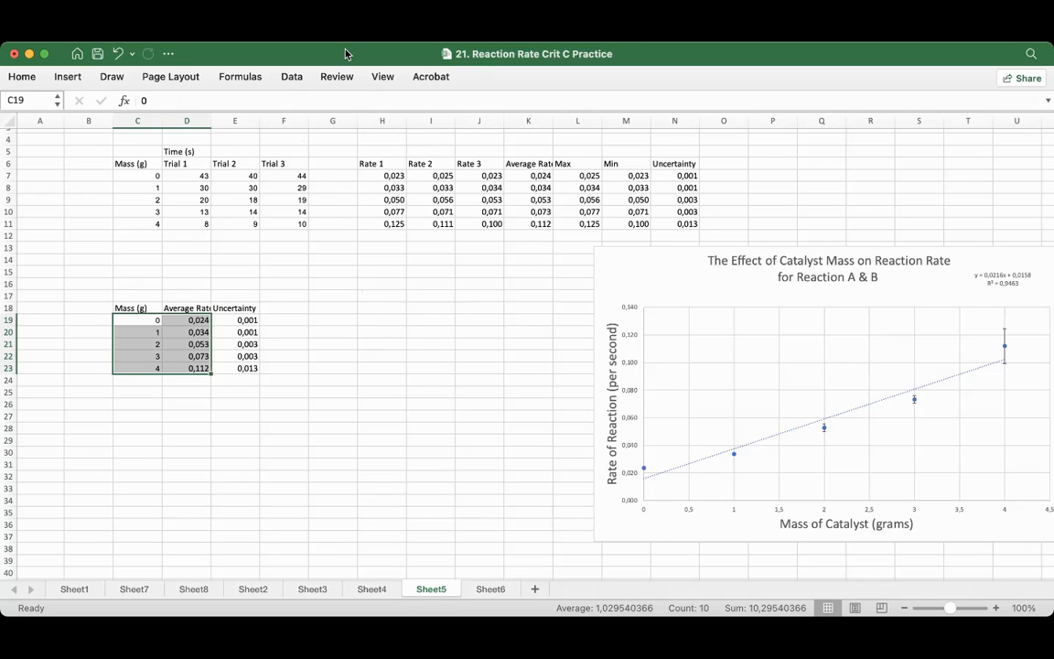
left_click(68, 77)
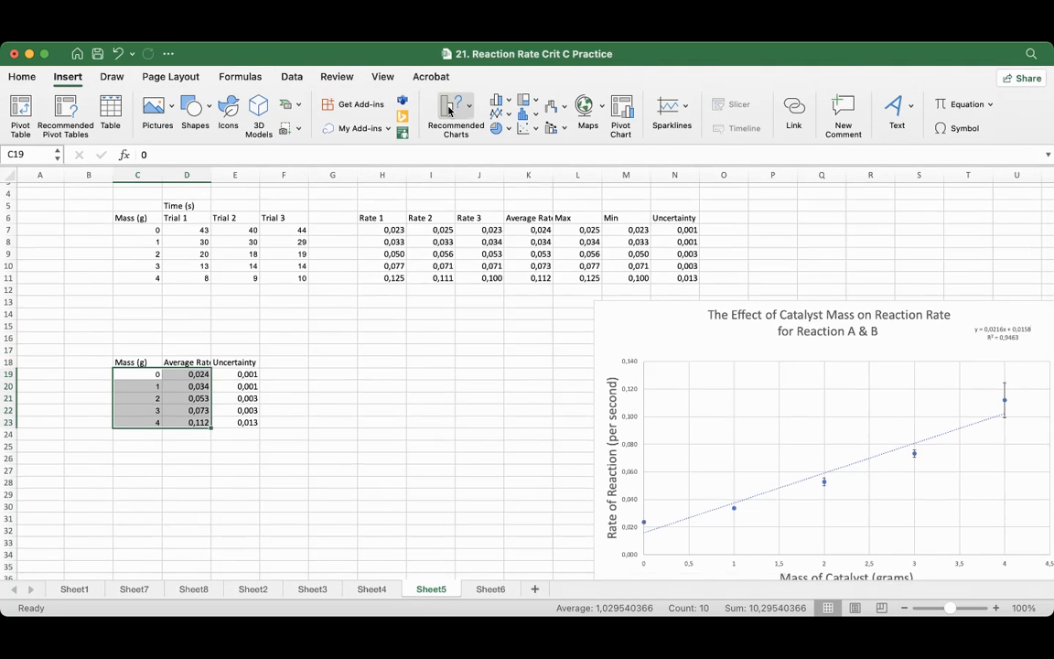
left_click(538, 133)
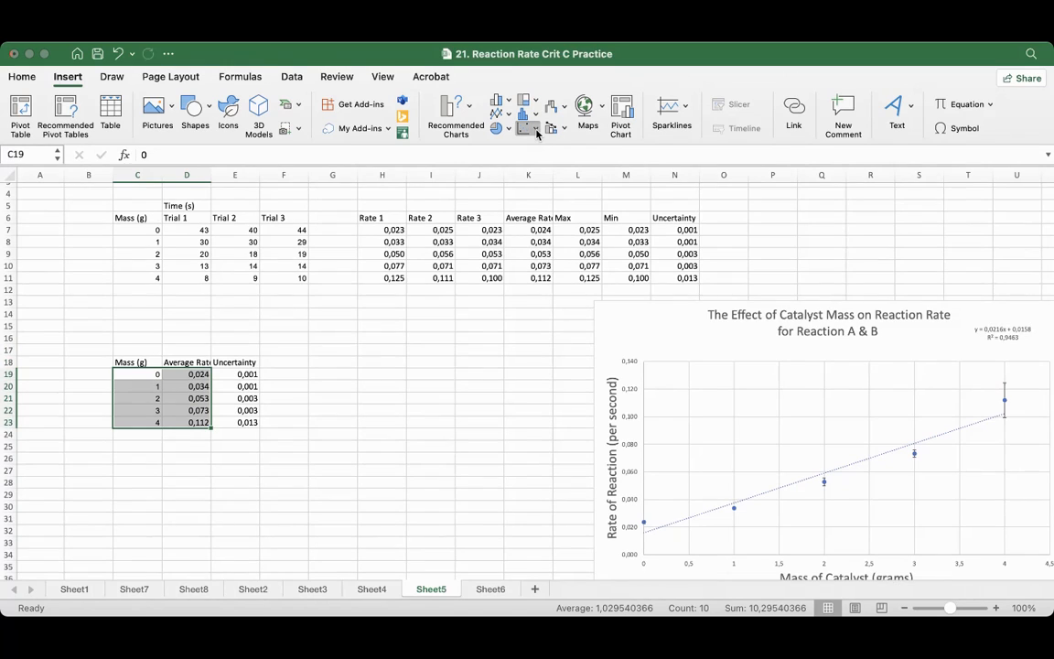
left_click(561, 207)
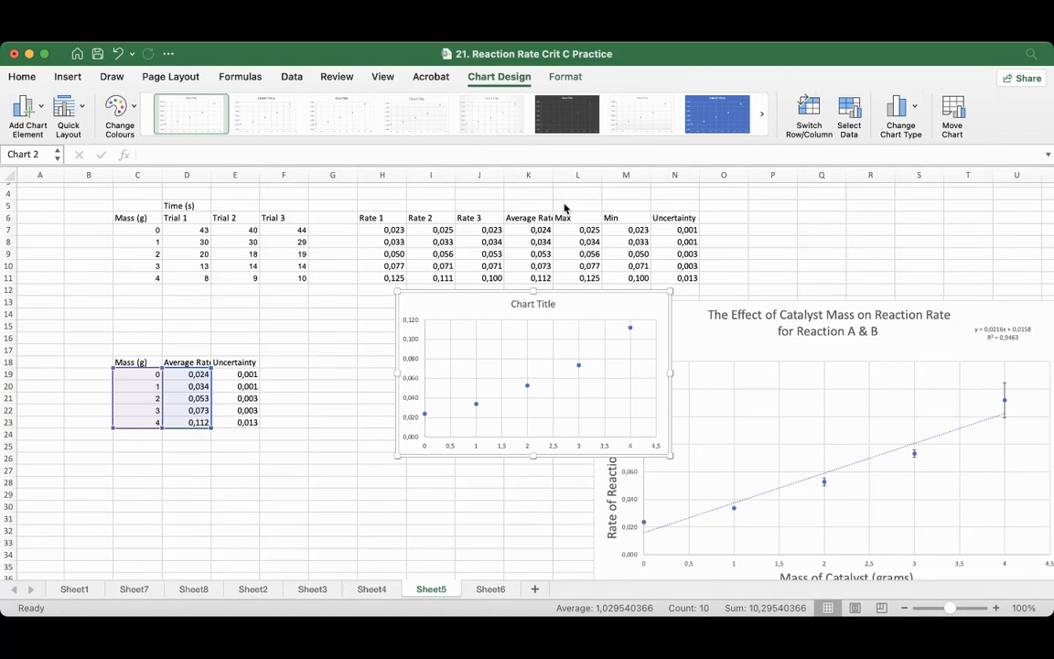
left_click_drag(511, 299, 408, 331)
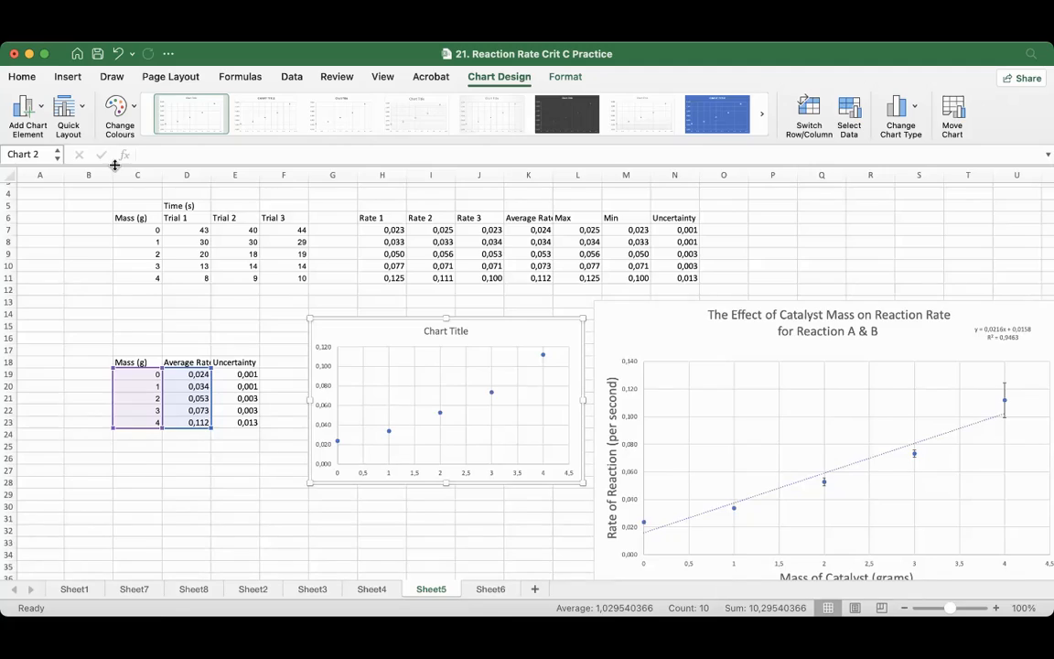
- Apply a quick layout with a chart title, both axis titles and a legend to the new scatter chart
left_click(81, 112)
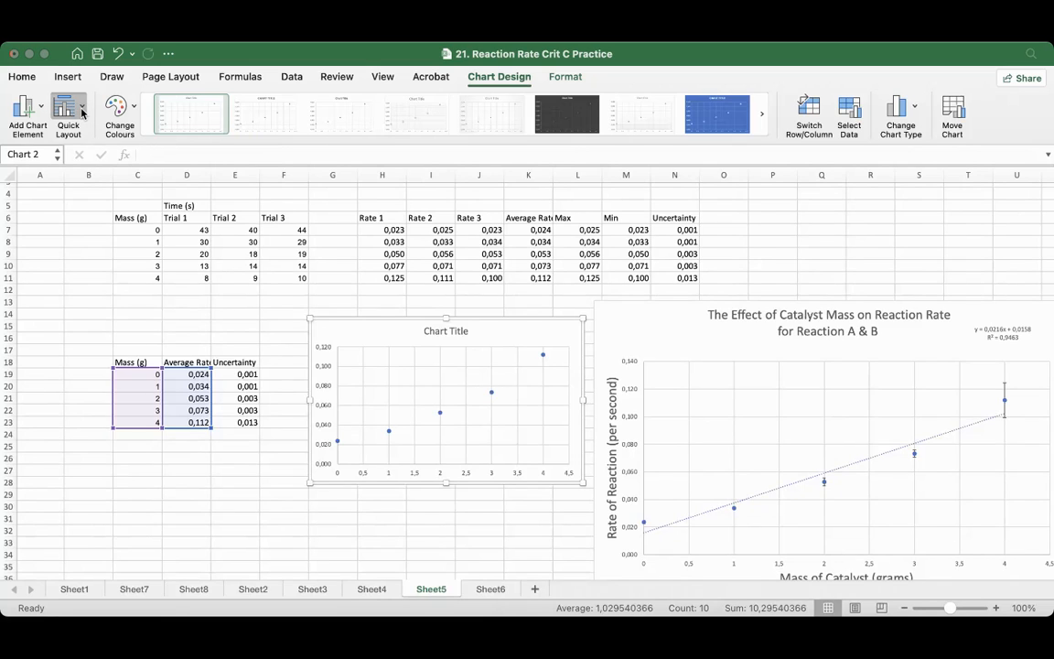
left_click(83, 108)
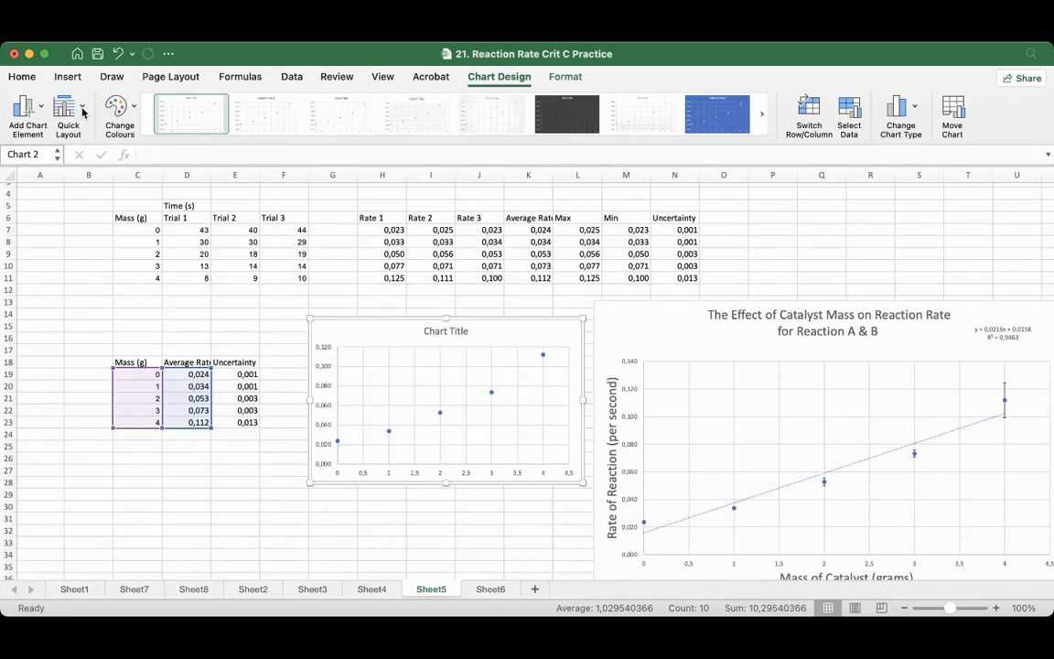
left_click(83, 116)
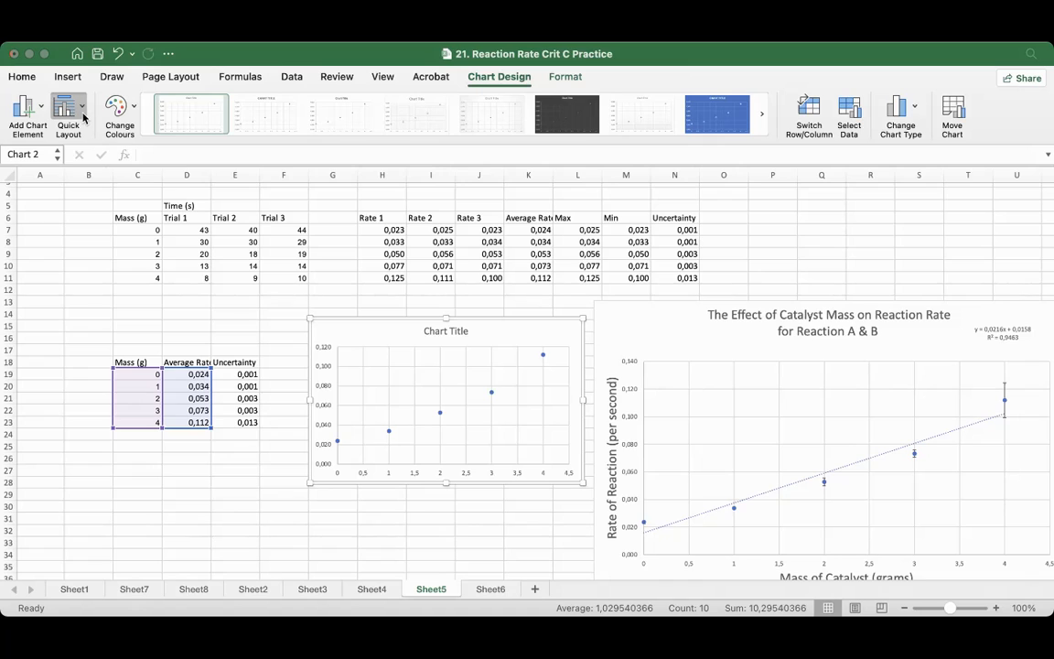
left_click(84, 165)
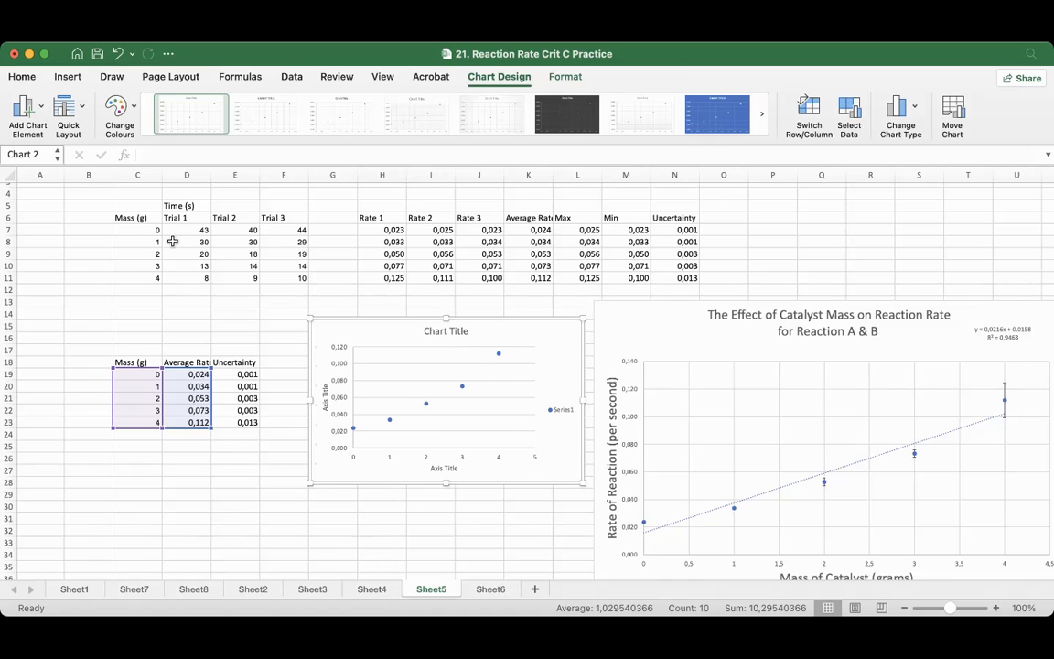
- Add error bars to the data series using E19:E23 as custom positive and negative vertical amounts, and delete the horizontal error bars
left_click(462, 387)
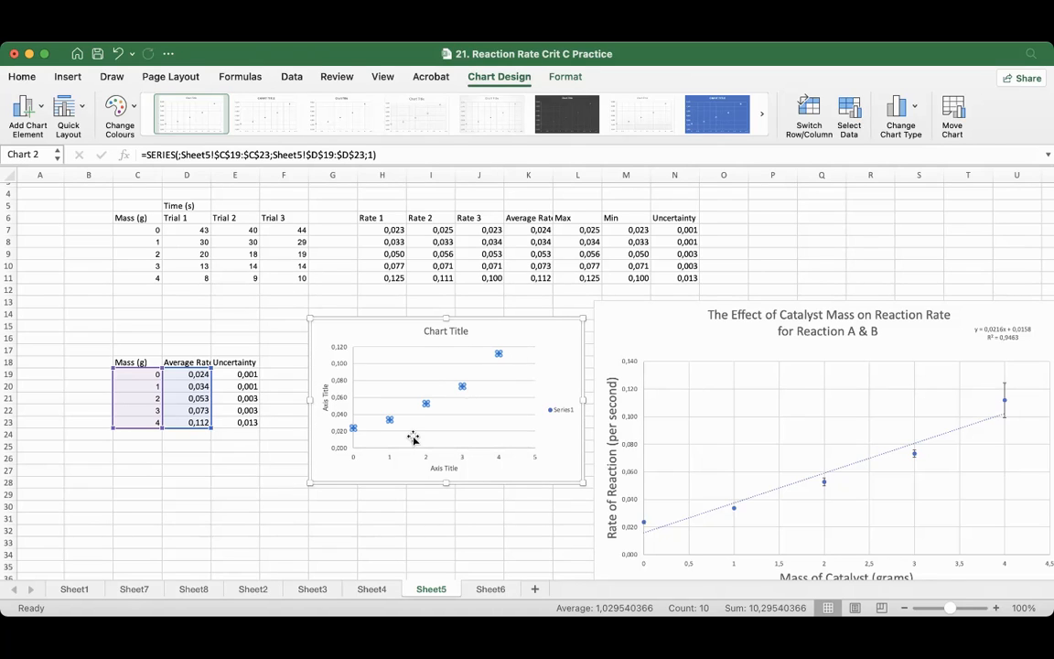
left_click(42, 110)
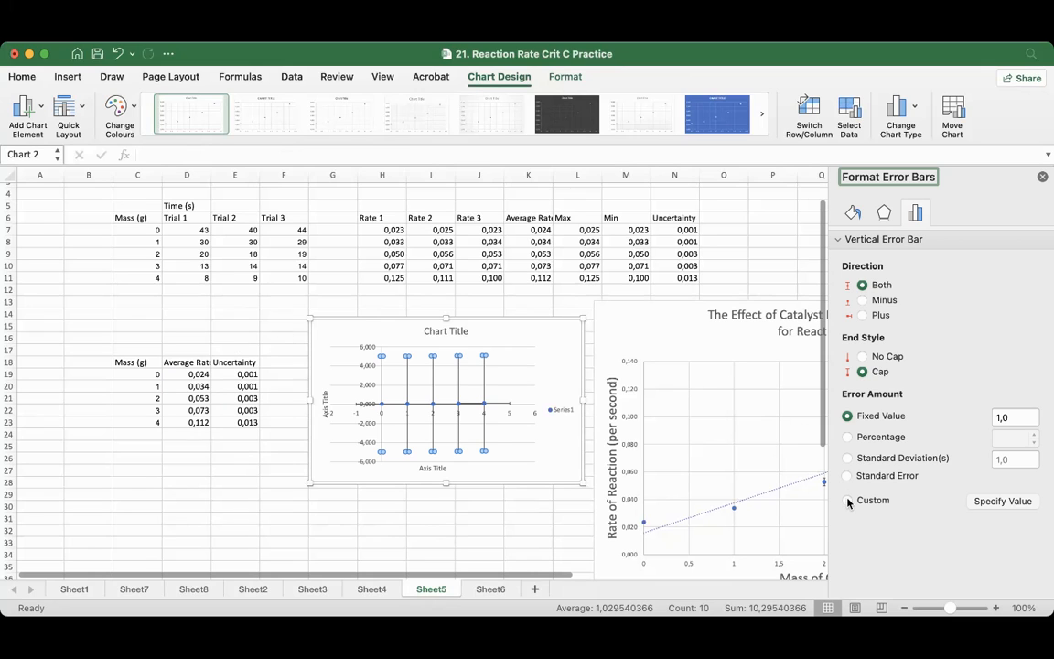
left_click(849, 501)
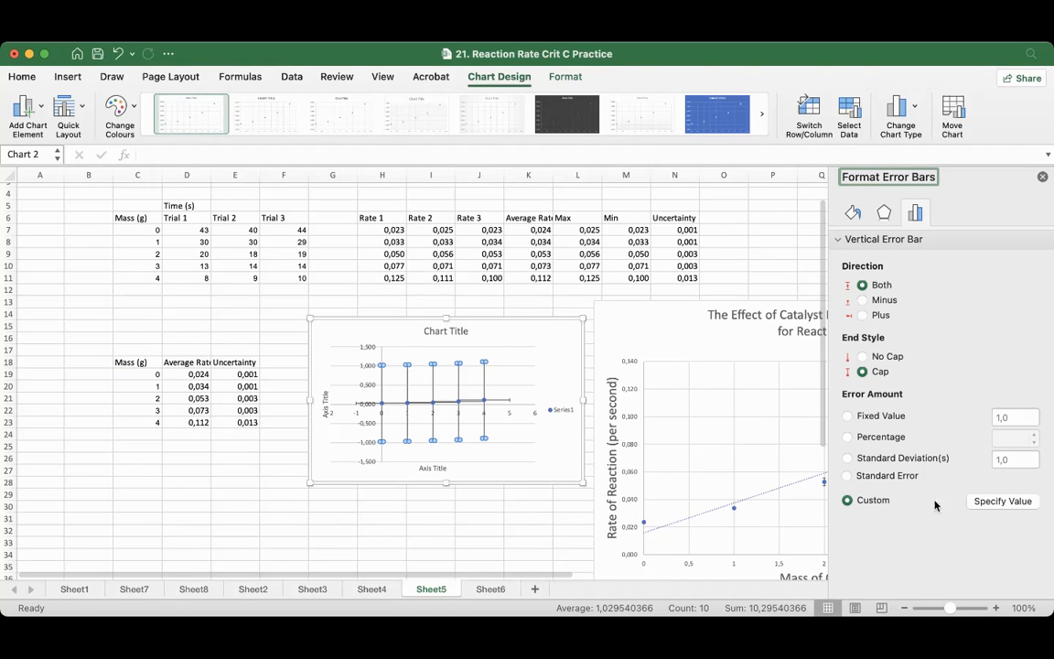
left_click(981, 501)
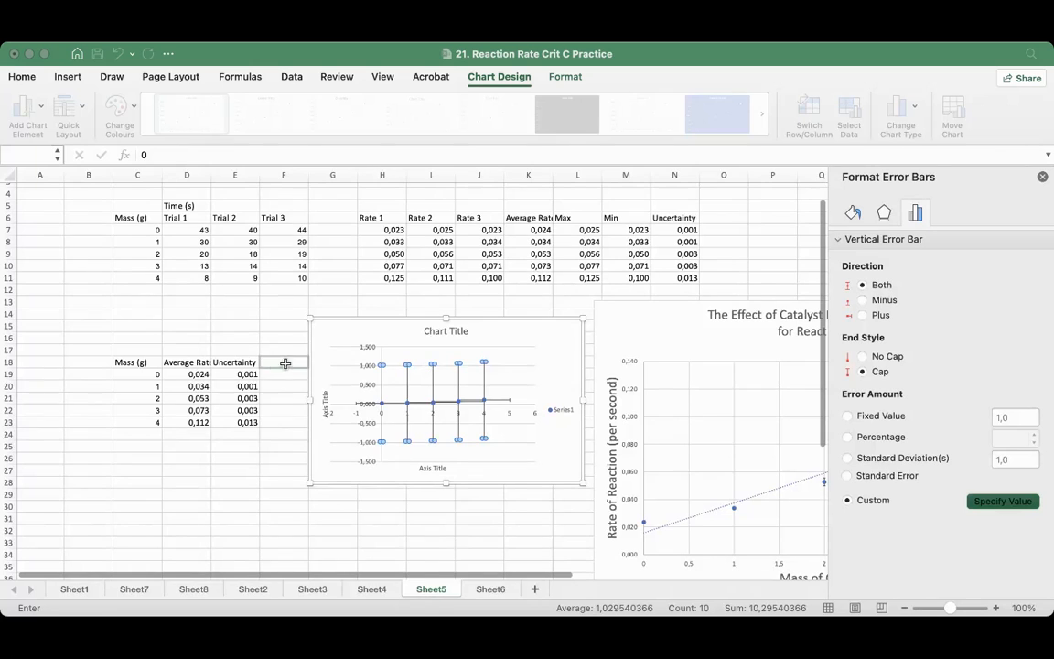
left_click_drag(245, 374, 250, 422)
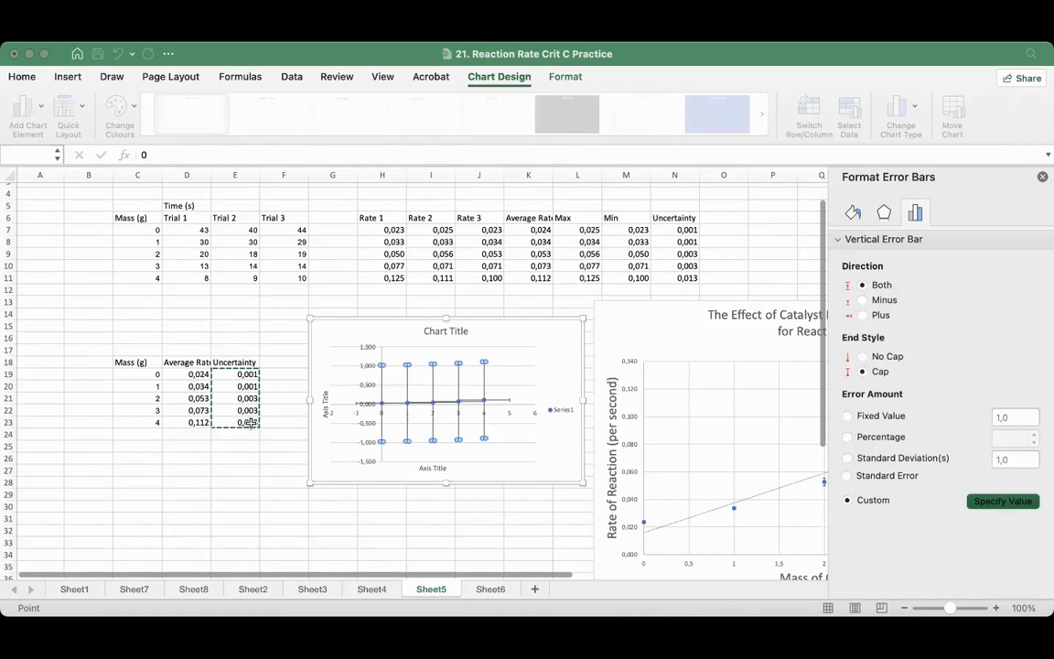
key("Return")
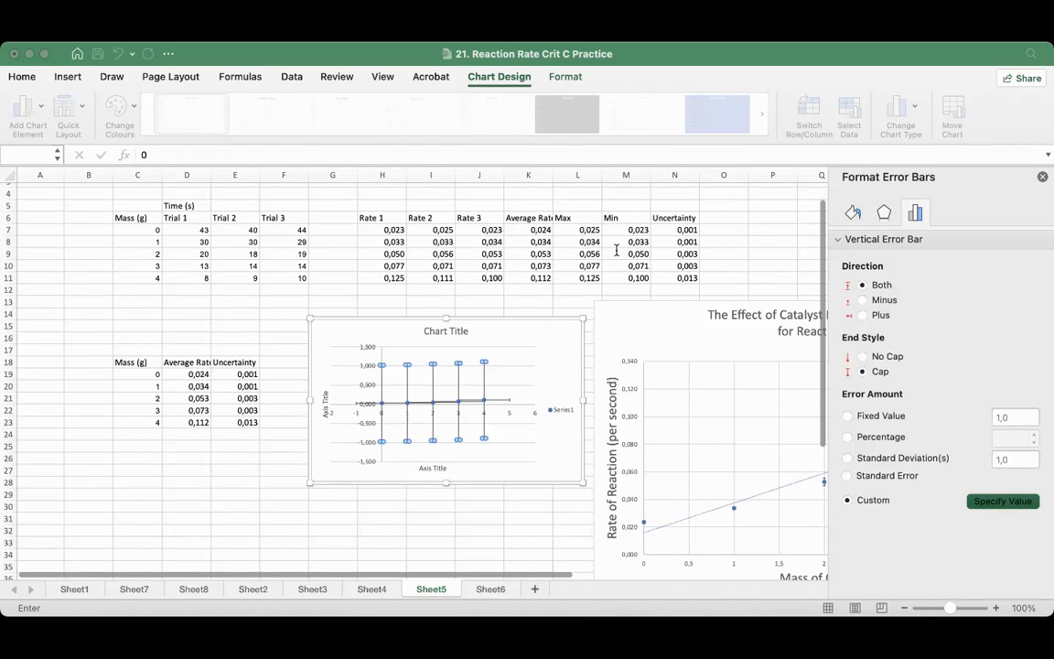
left_click_drag(248, 374, 250, 411)
key("Return")
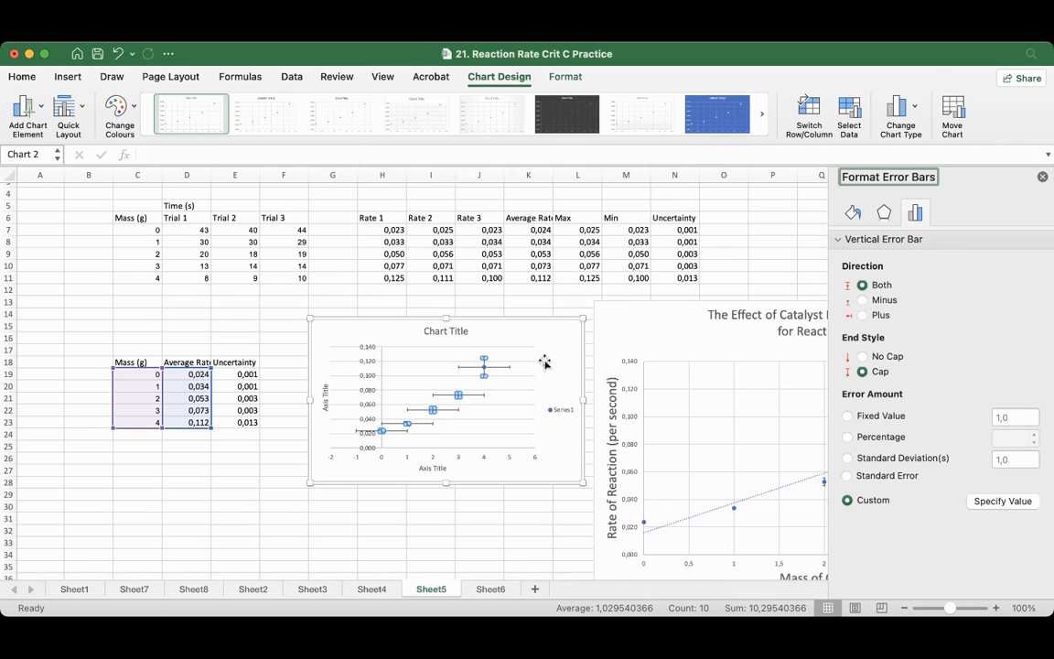
left_click(509, 369)
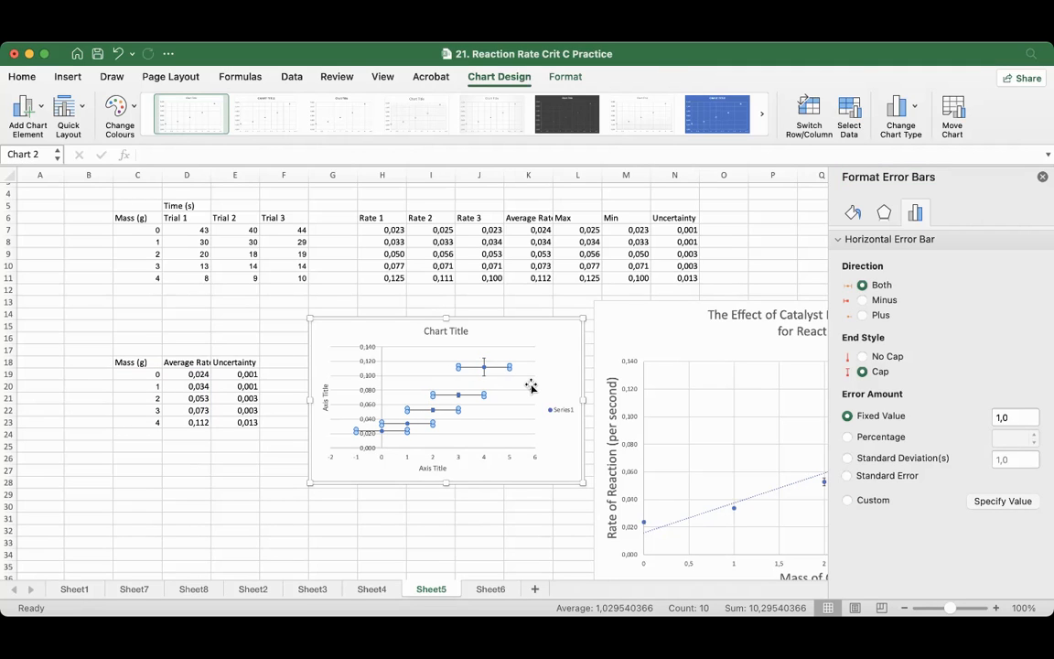
key("Delete")
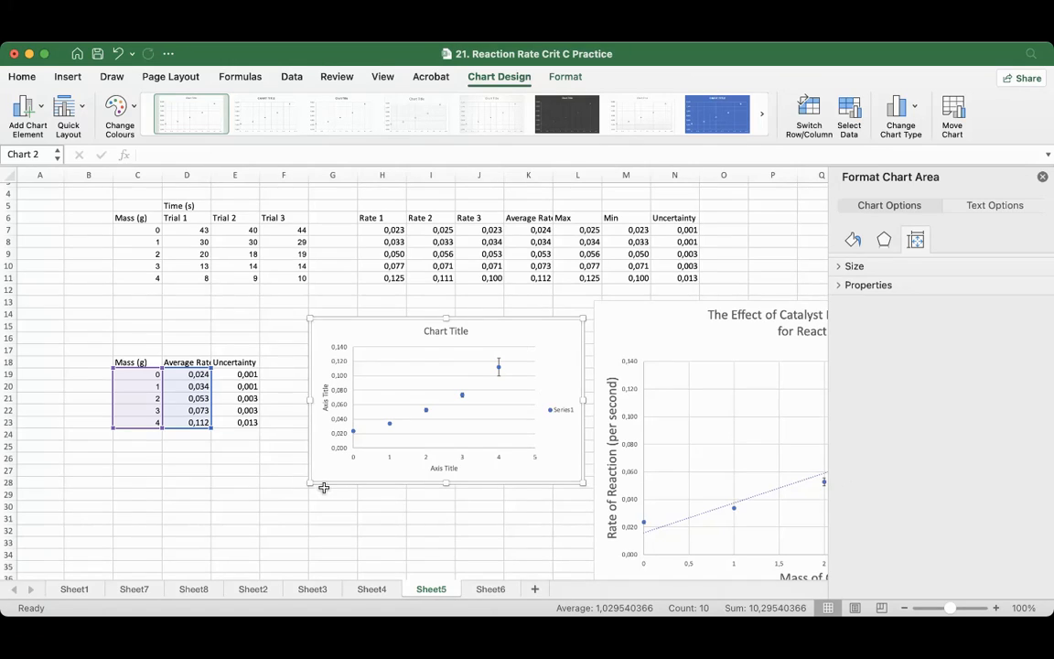
- Enlarge the new scatter chart and reposition it beside the summary table so that it spans about rows 13 to 32
left_click(251, 421)
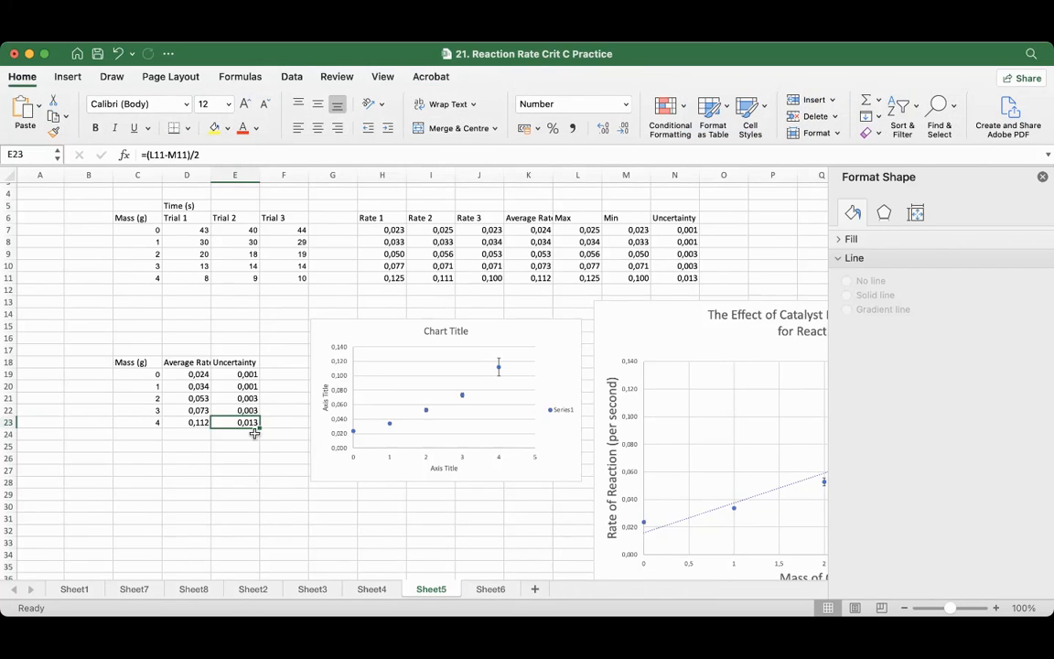
left_click(316, 477)
left_click_drag(311, 481, 263, 516)
left_click_drag(595, 311, 661, 281)
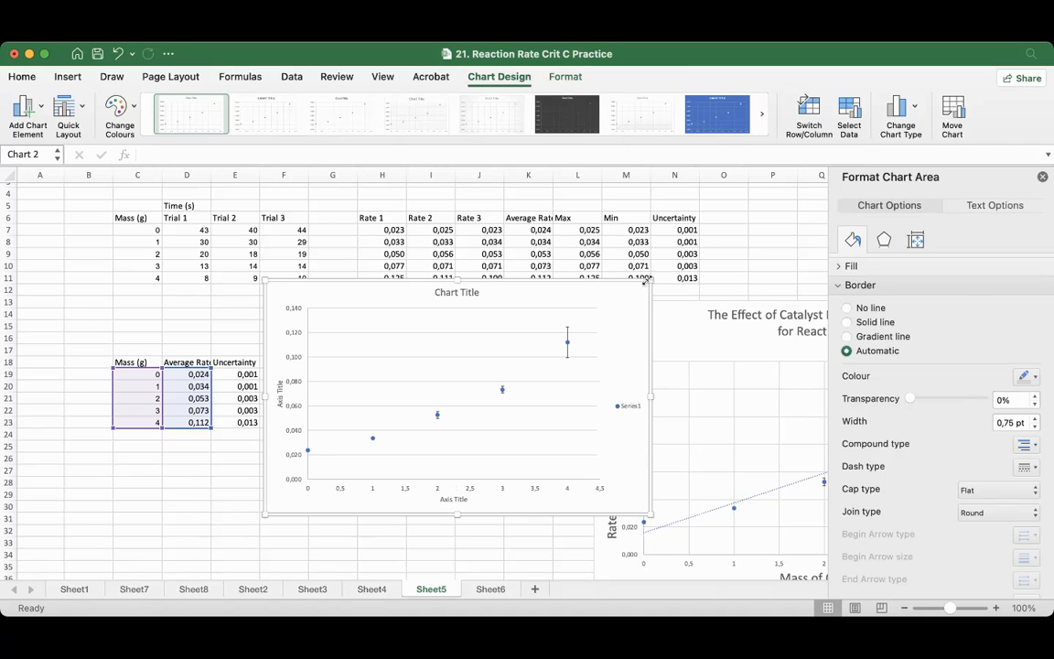
left_click_drag(584, 294, 615, 314)
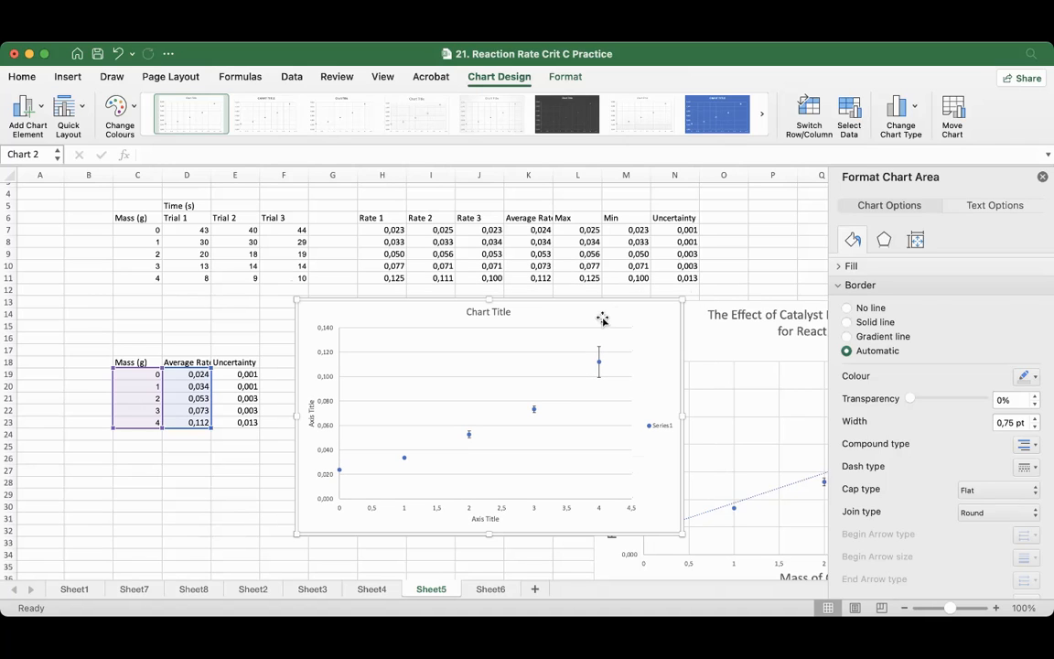
- Add a linear trendline to the average rate data series in the new scatter chart
left_click(599, 364)
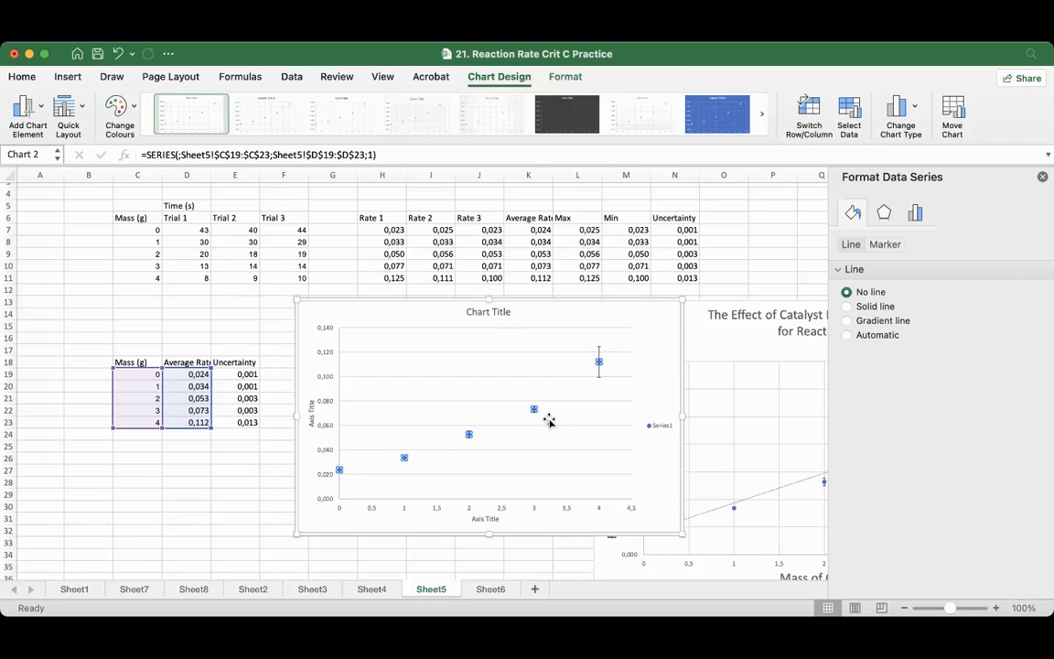
left_click(42, 111)
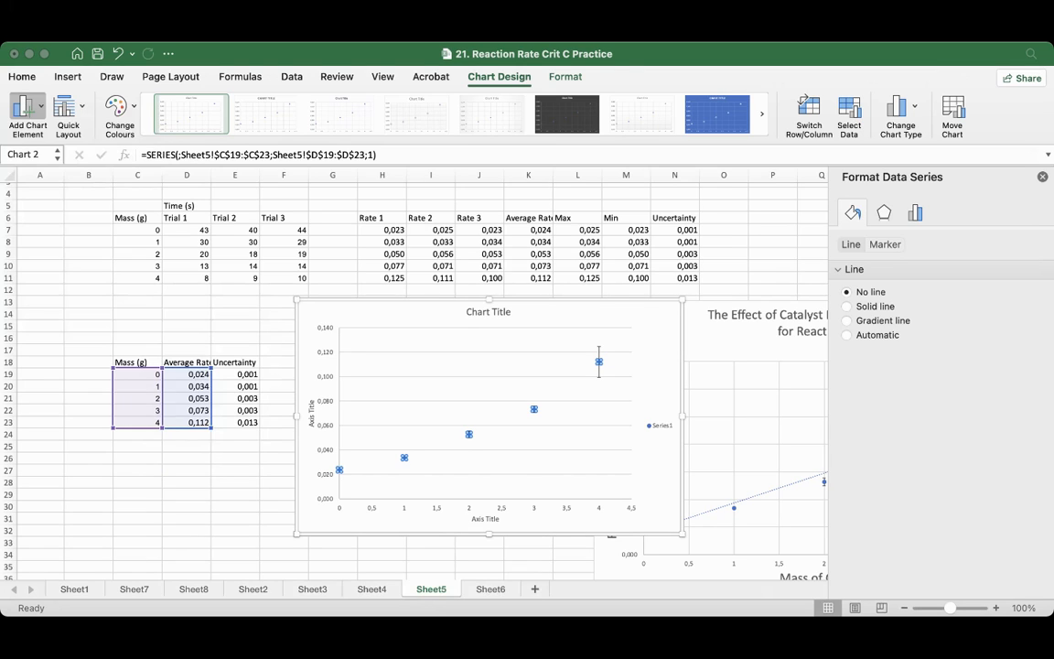
left_click(205, 332)
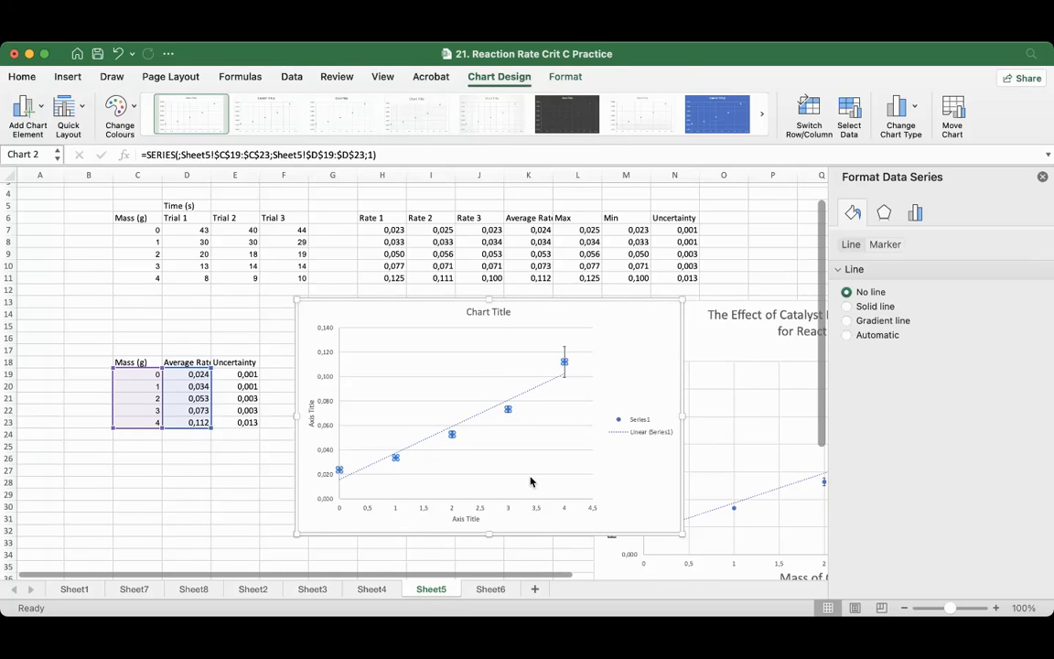
- Try the exponential type for the new chart's trendline and return it to linear
left_click(521, 394)
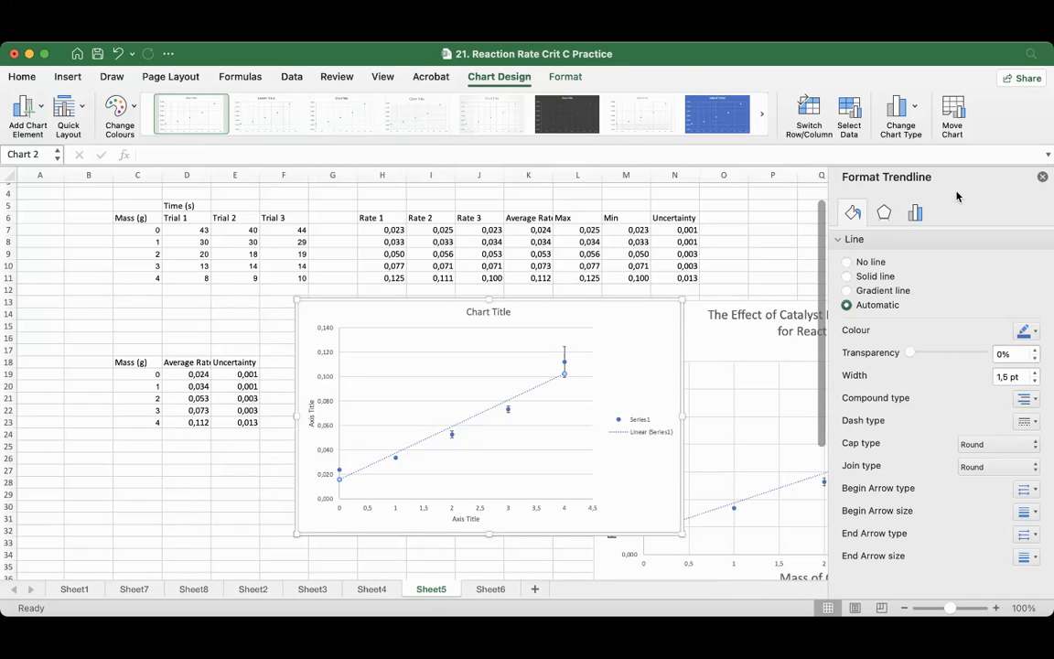
left_click(915, 212)
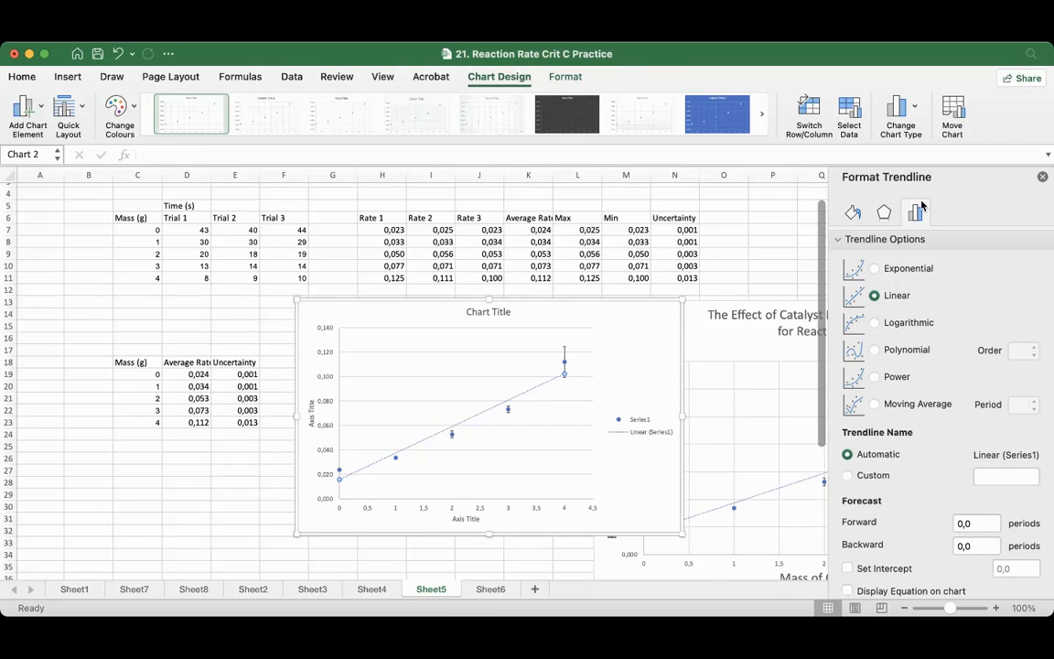
left_click(875, 269)
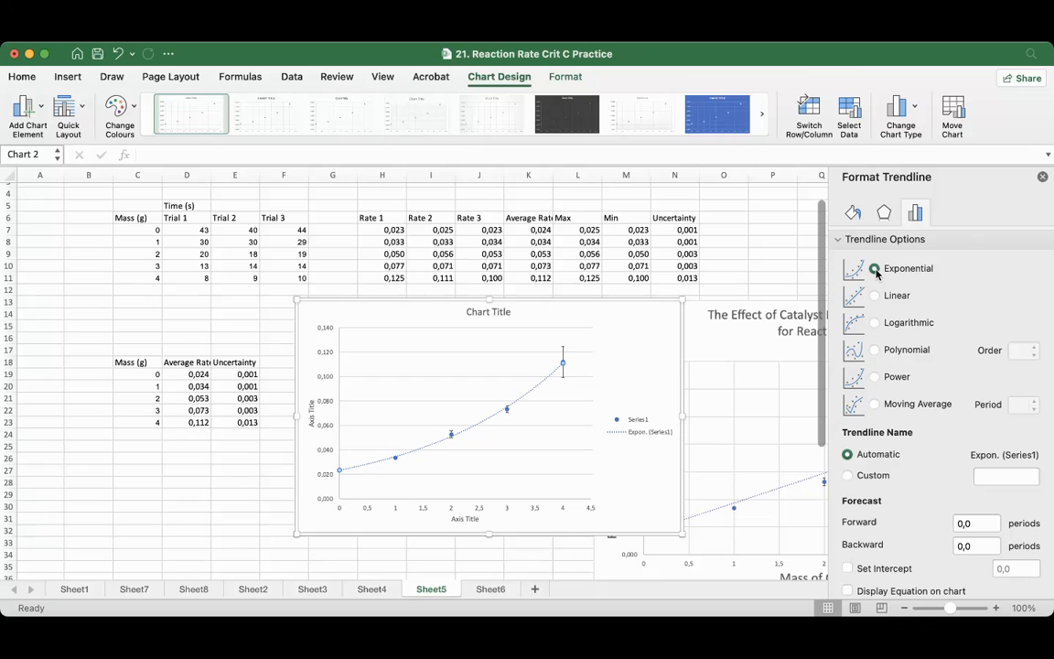
left_click(876, 295)
- Display the trendline's equation and R-squared value on the chart and move their label to the empty area above the legend
scroll(881, 316, "down", 2)
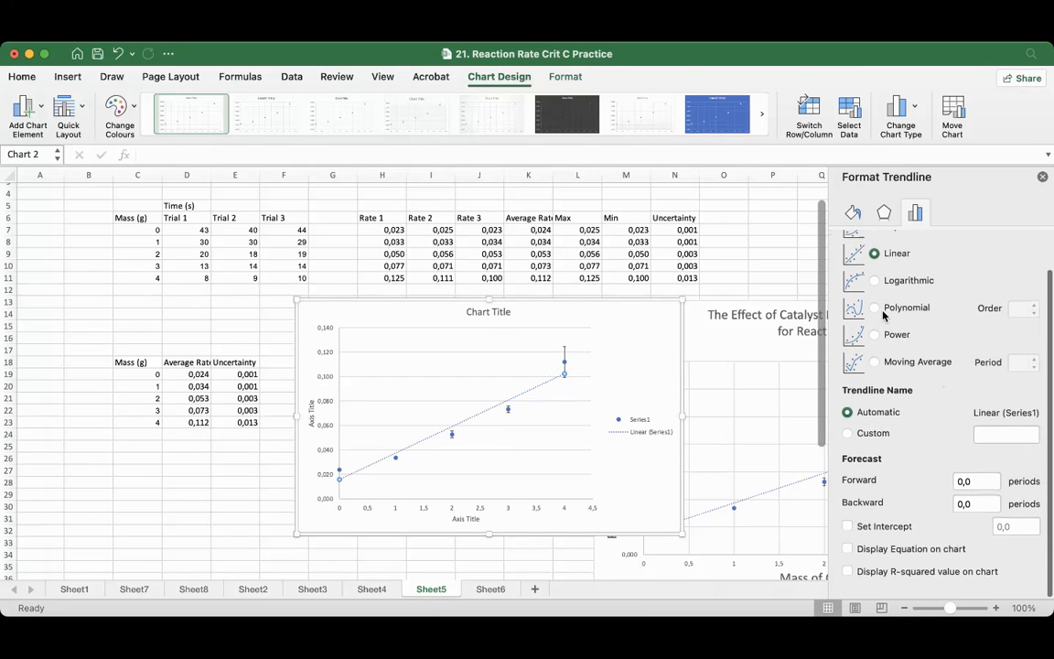
left_click(848, 558)
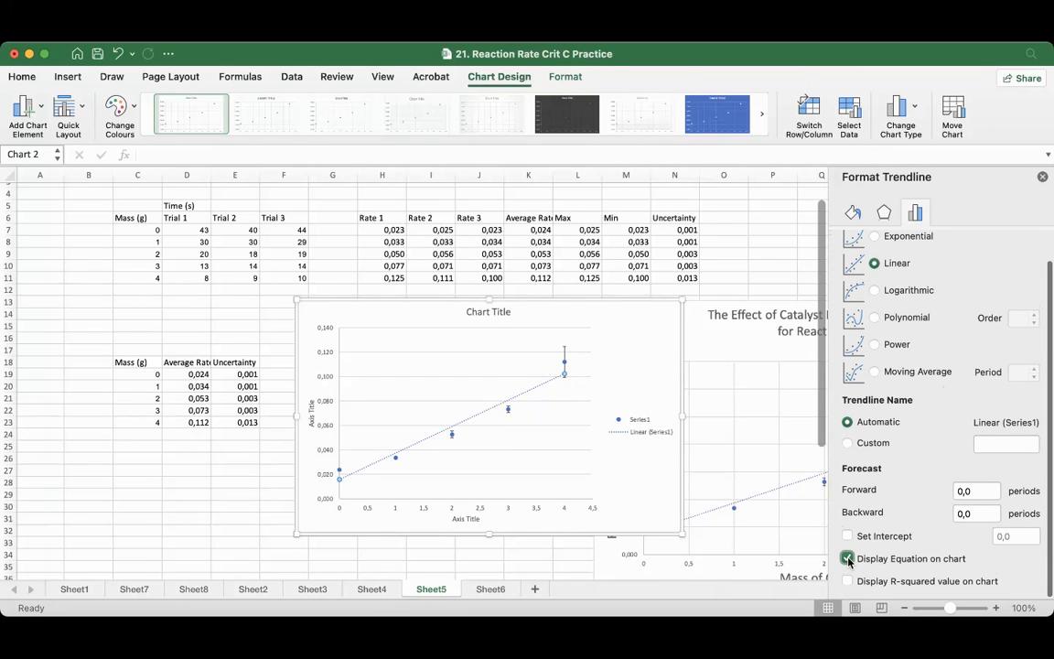
left_click(848, 581)
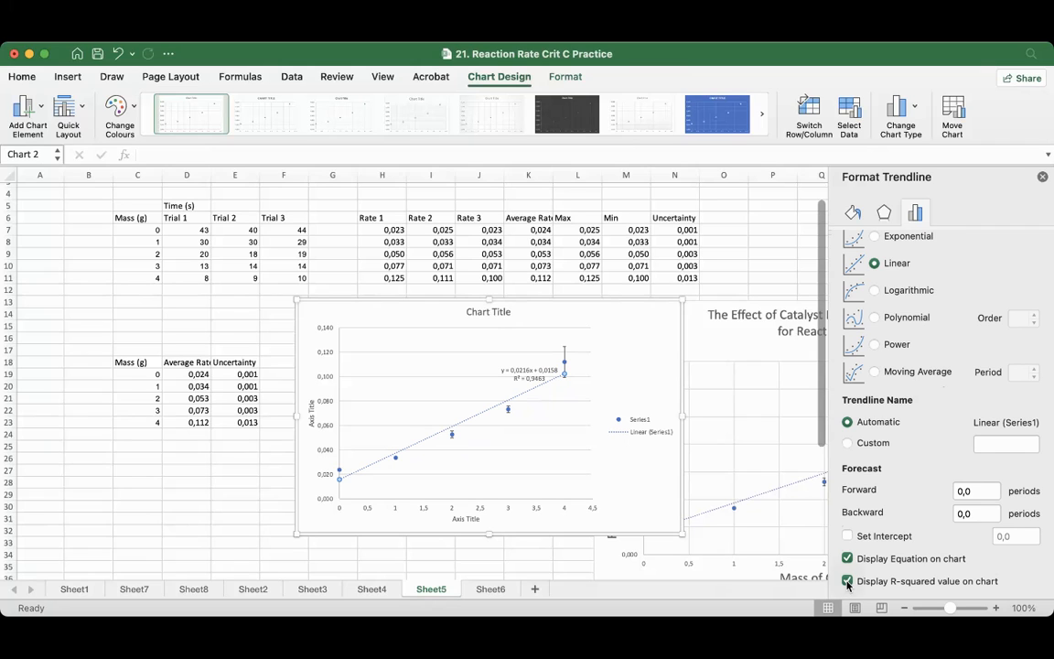
left_click(541, 373)
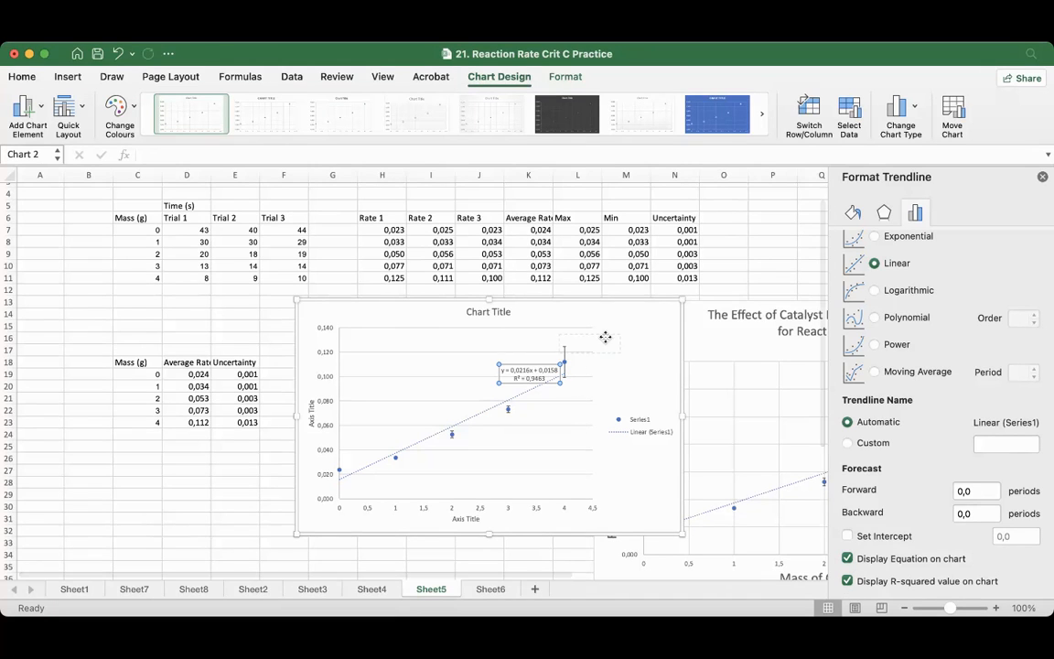
left_click_drag(638, 327, 646, 327)
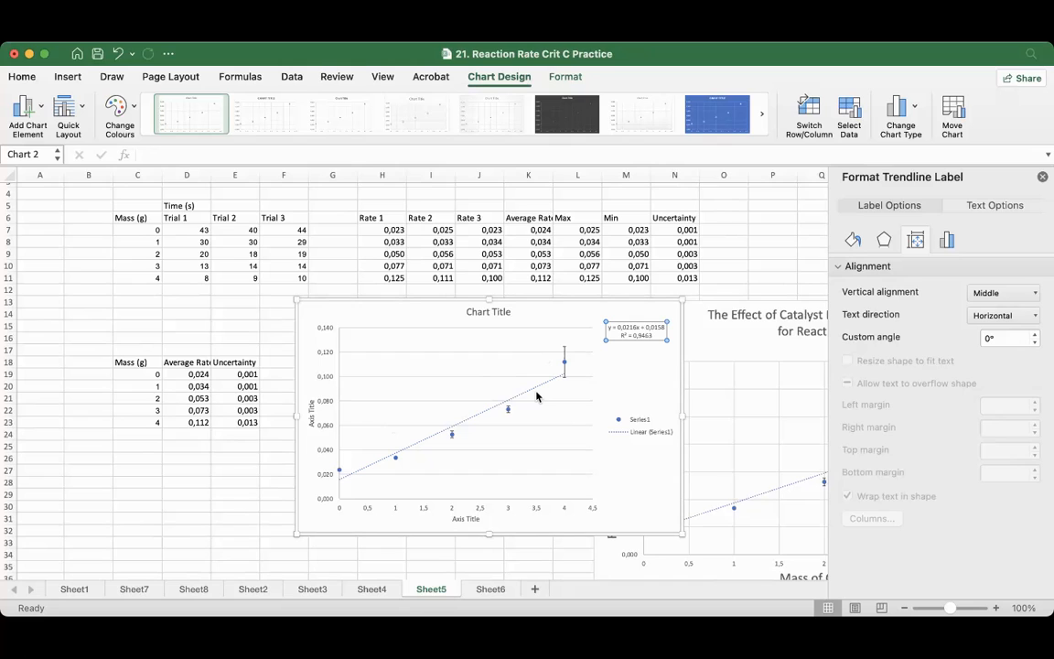
left_click(641, 371)
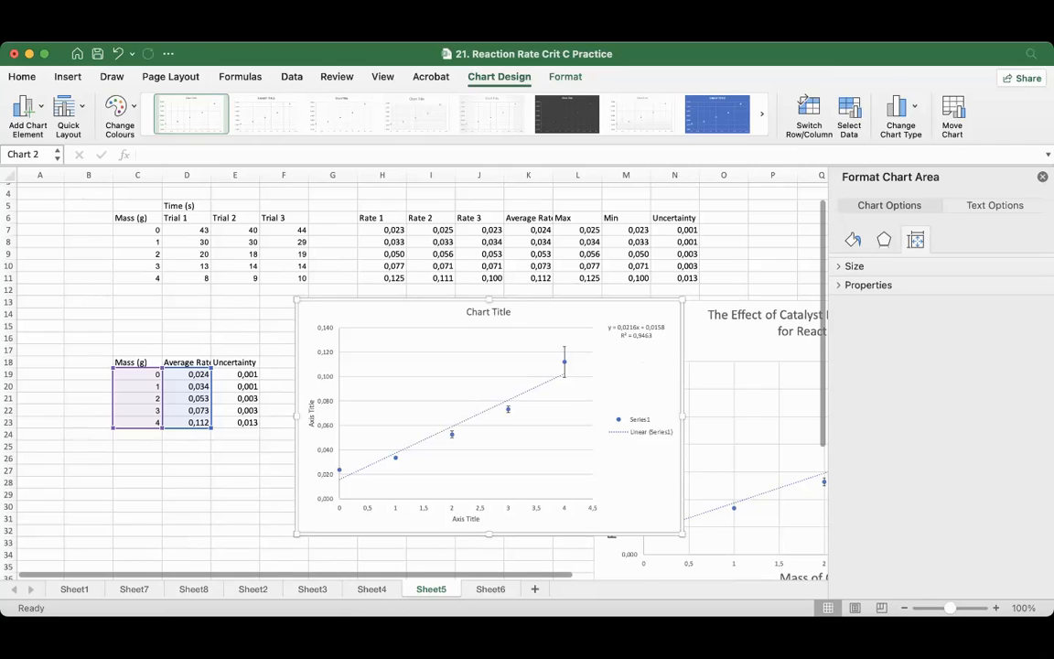
- Switch from the Excel workbook to another application
left_click(219, 638)
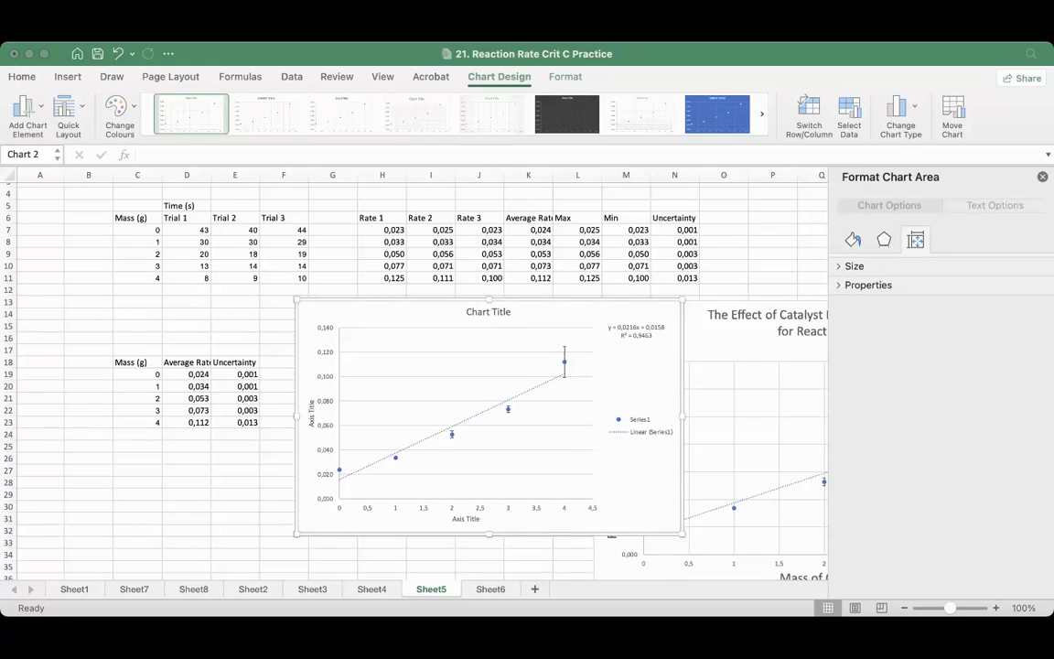